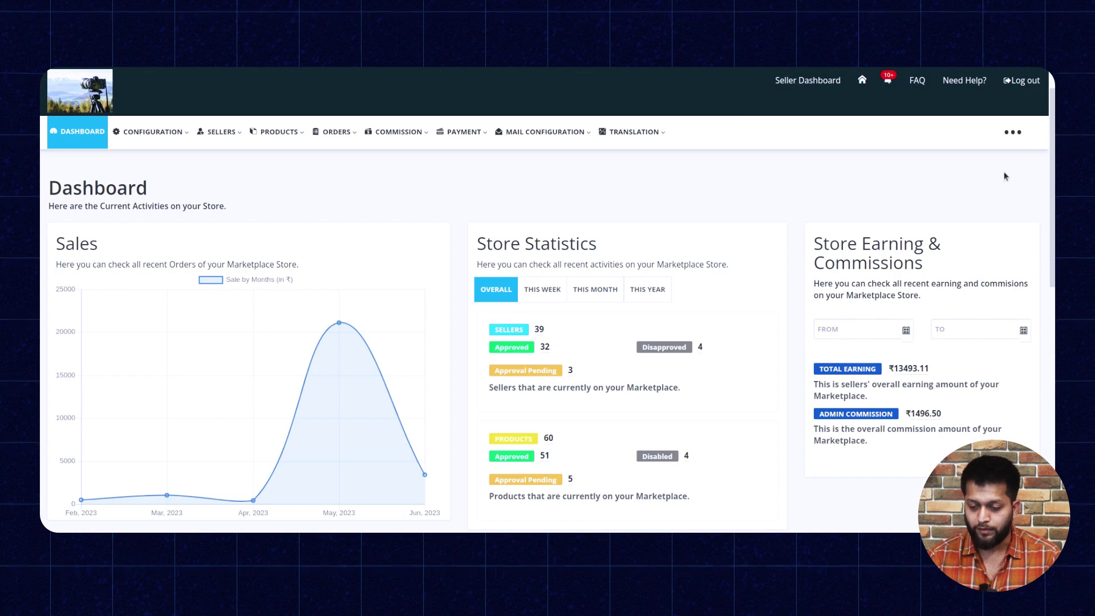
Find the Make an Offer add-on among the feature apps and view its details.
click(1013, 132)
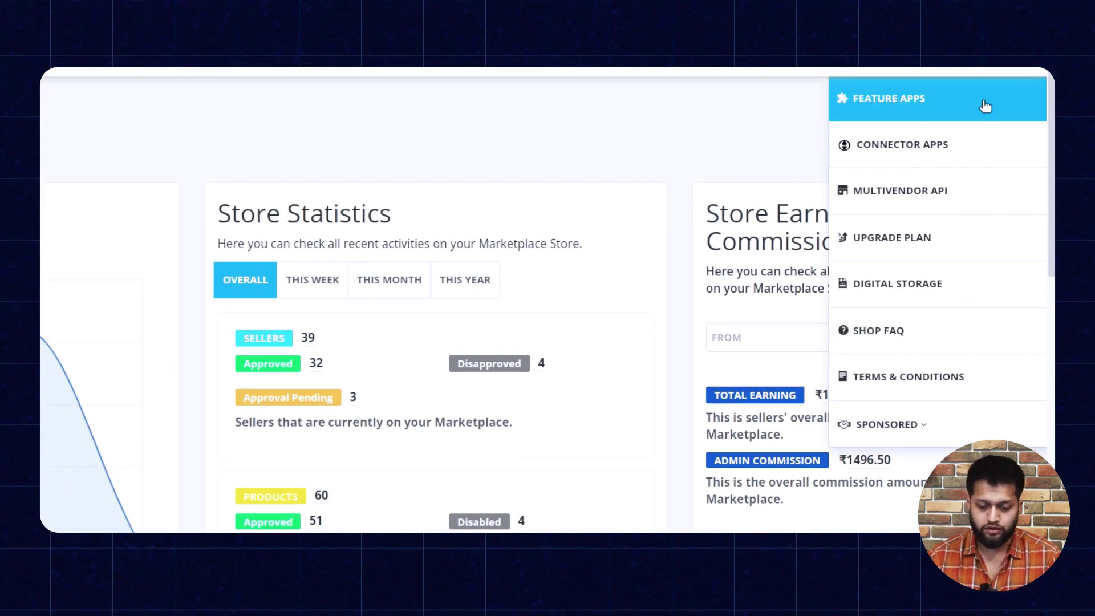
click(985, 105)
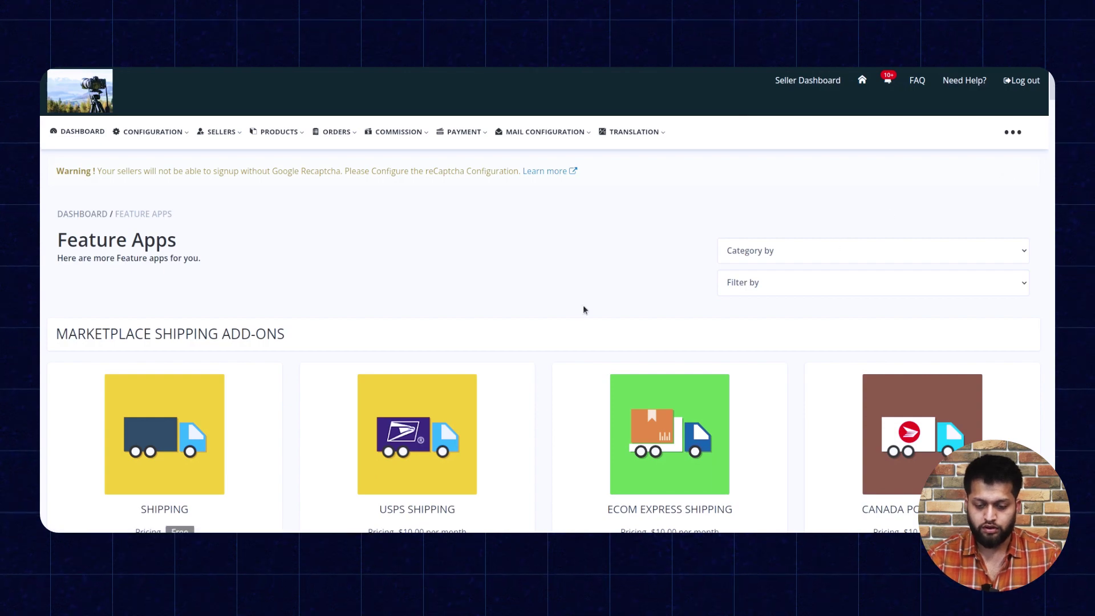
text(make an)
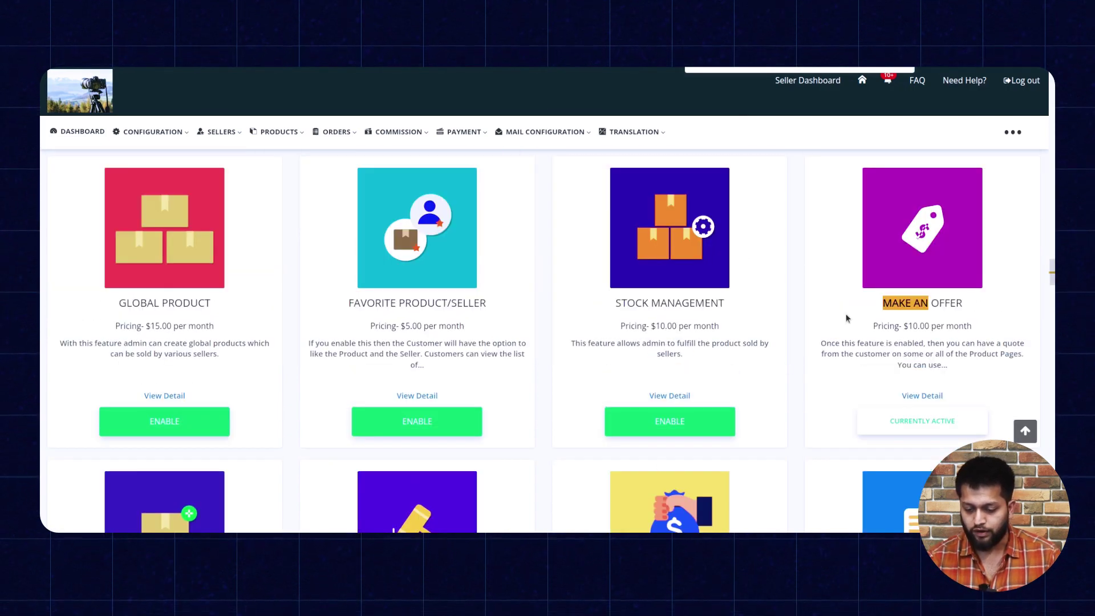
scroll(847, 317, down, 3)
scroll(845, 313, up, 2)
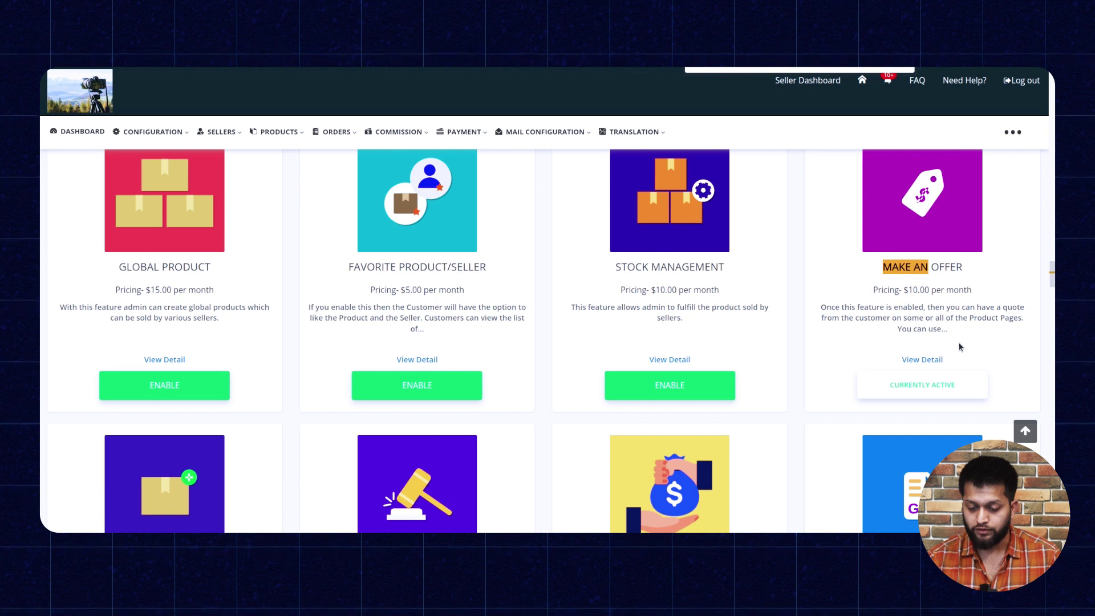
click(931, 361)
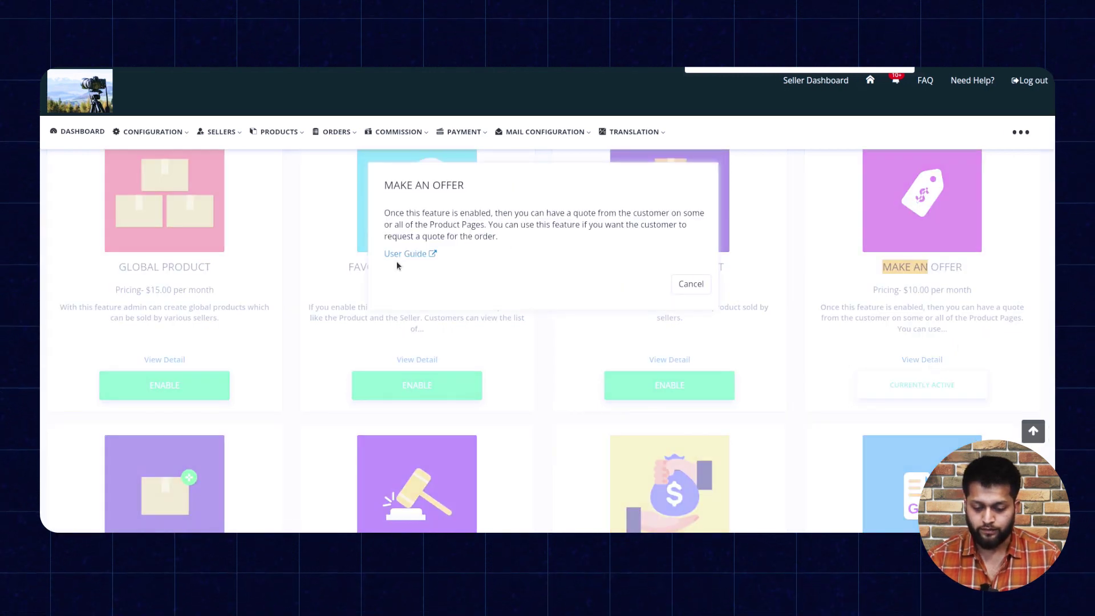
click(686, 285)
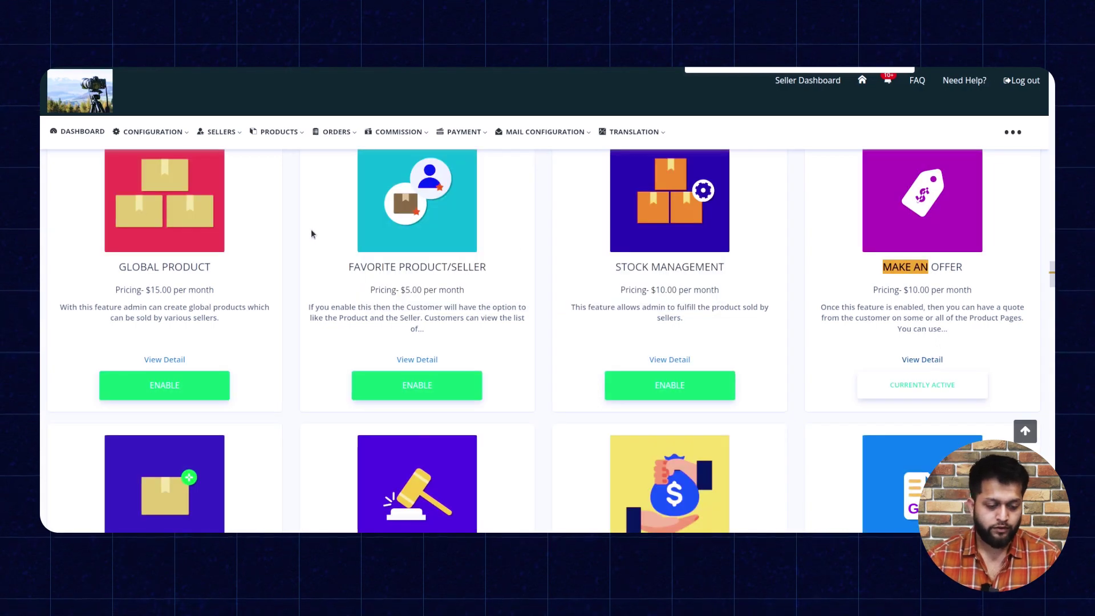
Open the Make An Offer Configuration page.
scroll(311, 234, up, 10)
click(153, 132)
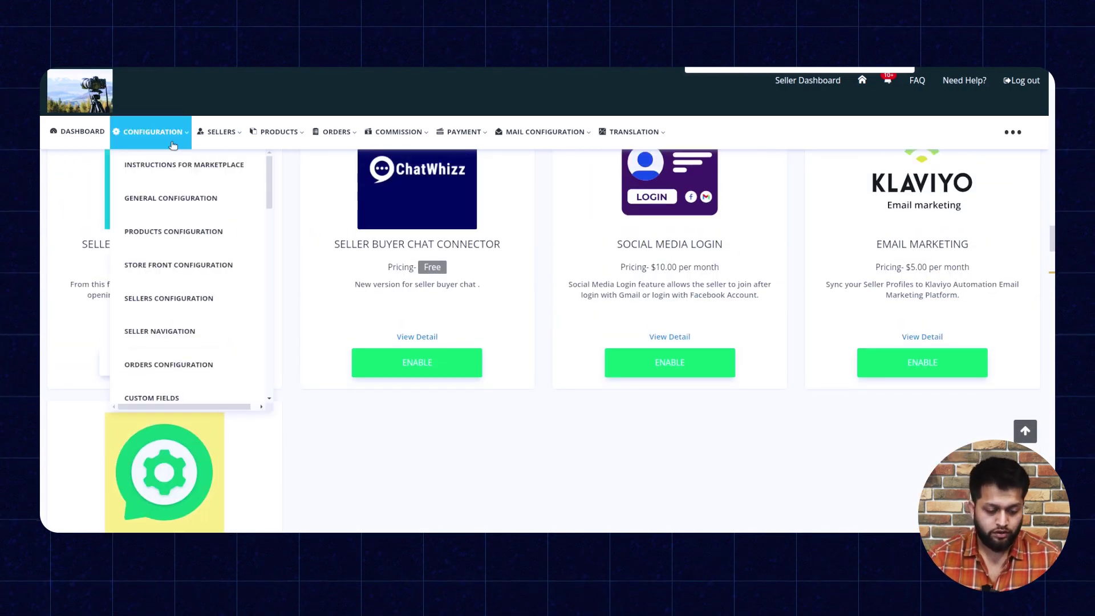
scroll(188, 205, down, 5)
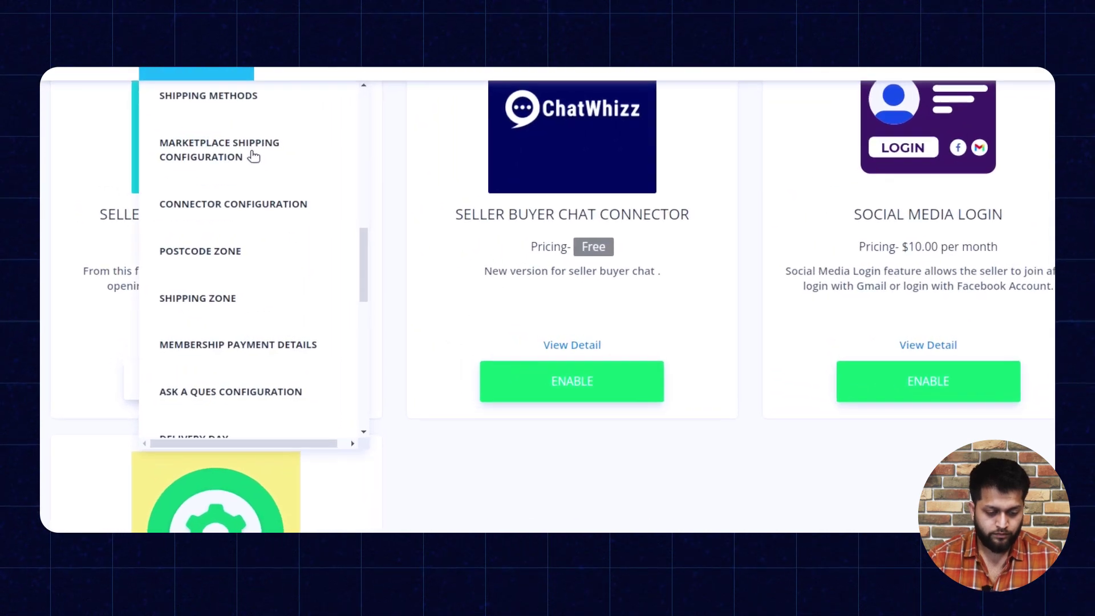
scroll(256, 151, down, 5)
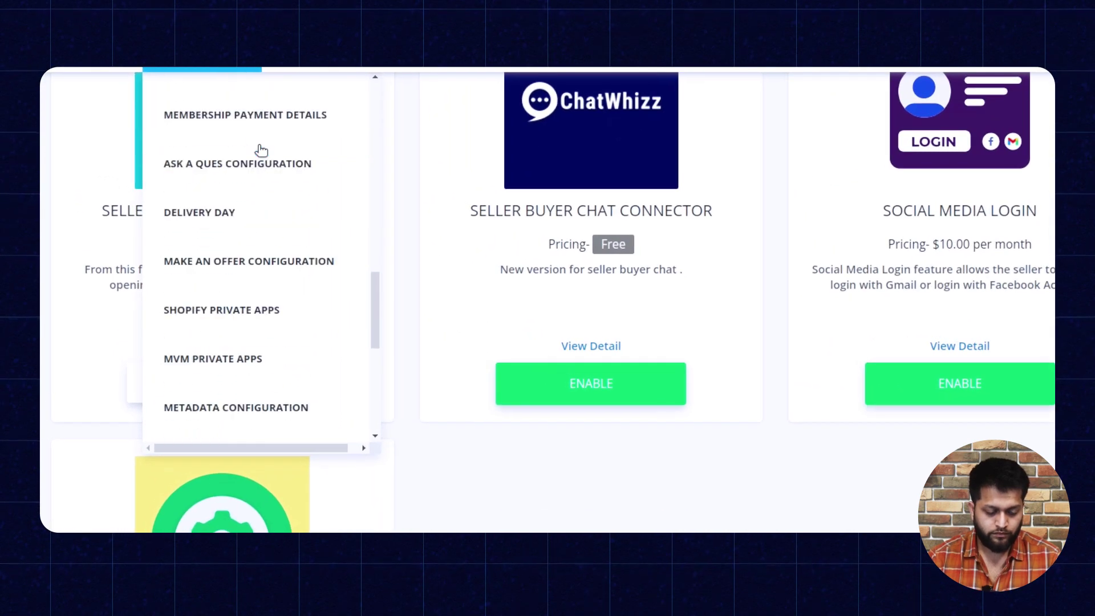
click(259, 147)
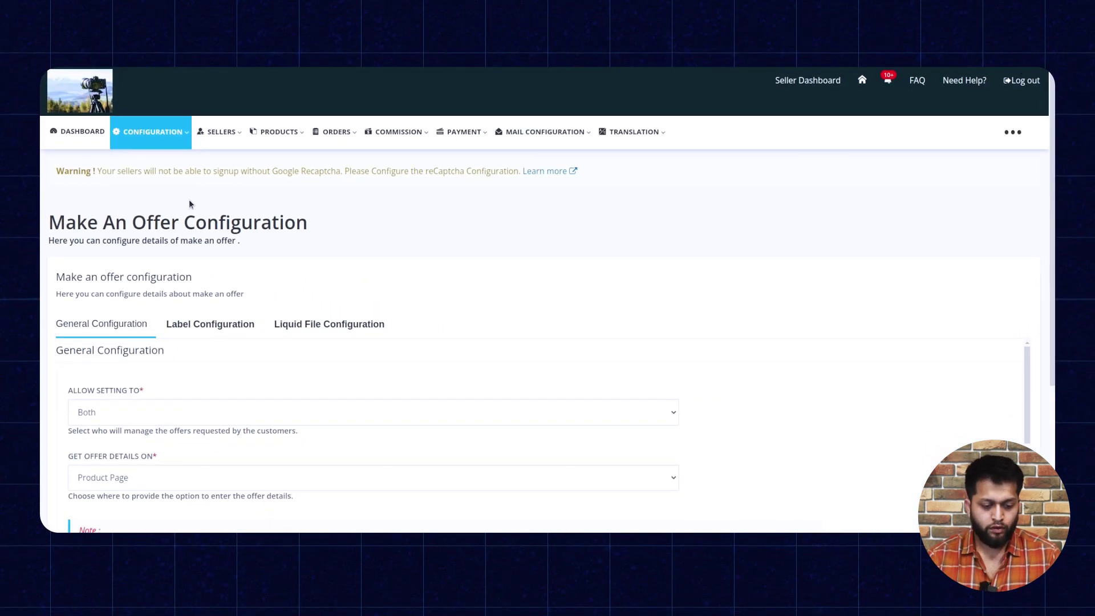
scroll(306, 249, down, 1)
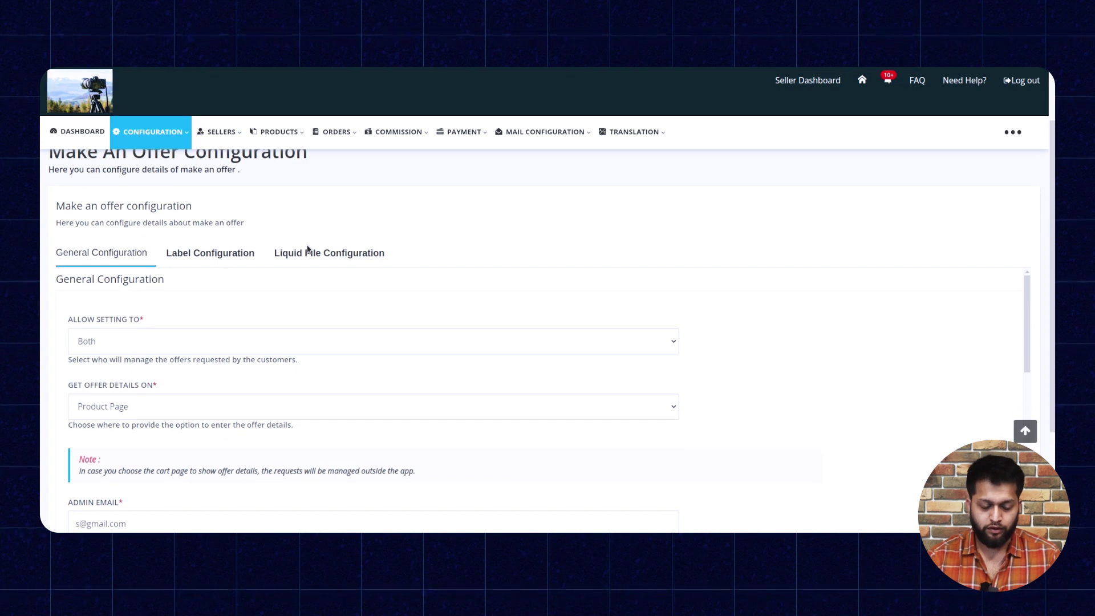
scroll(306, 213, up, 1)
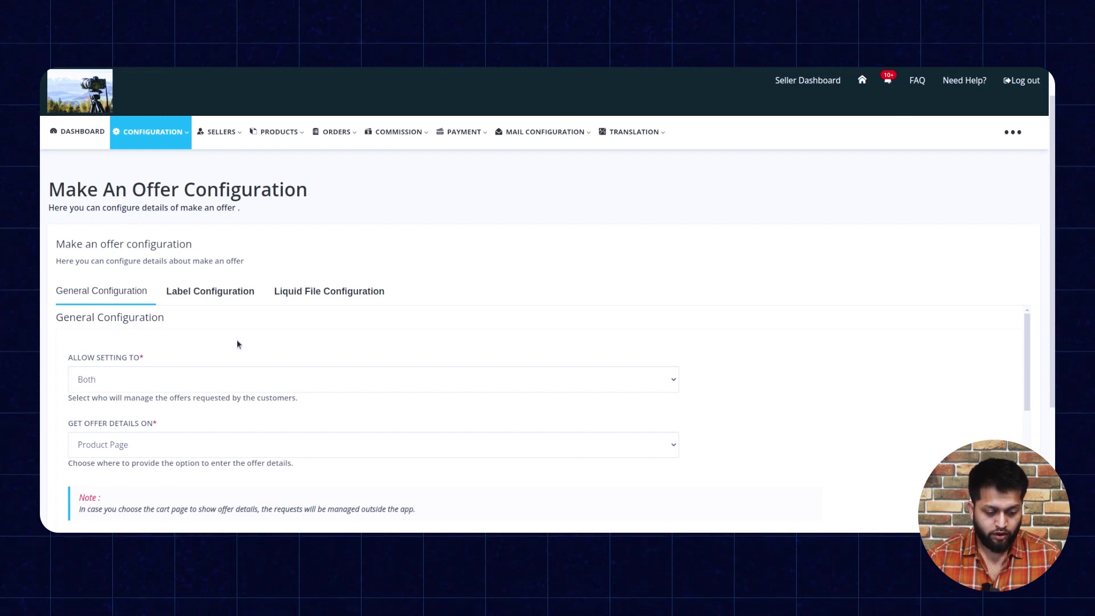
Review the Allow Setting To options for who manages the offers requested by customers.
scroll(237, 344, down, 3)
scroll(238, 344, up, 3)
scroll(89, 349, down, 1)
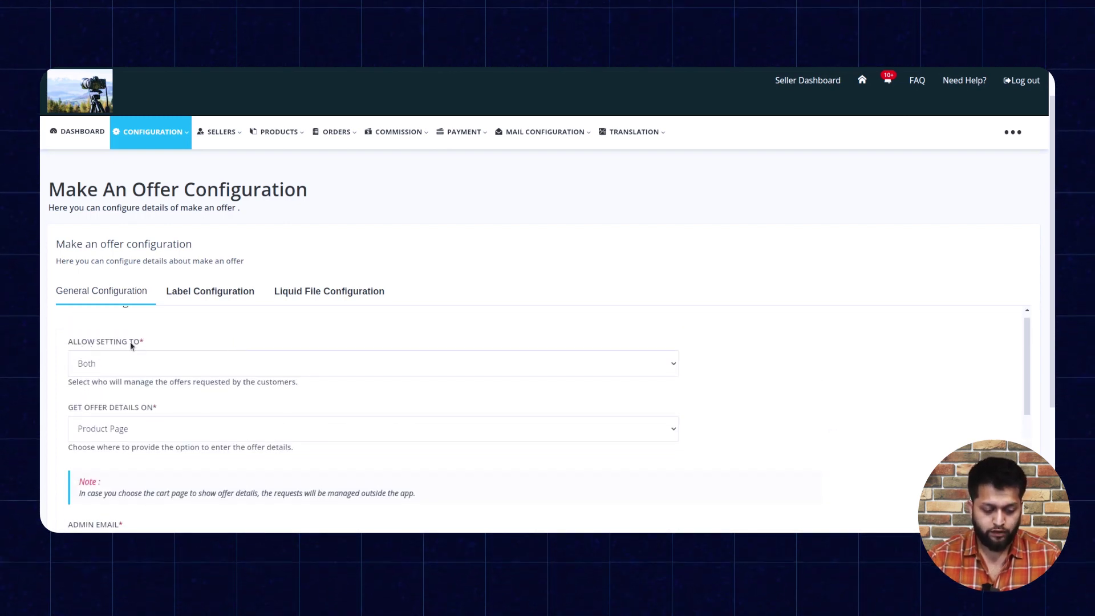
click(231, 365)
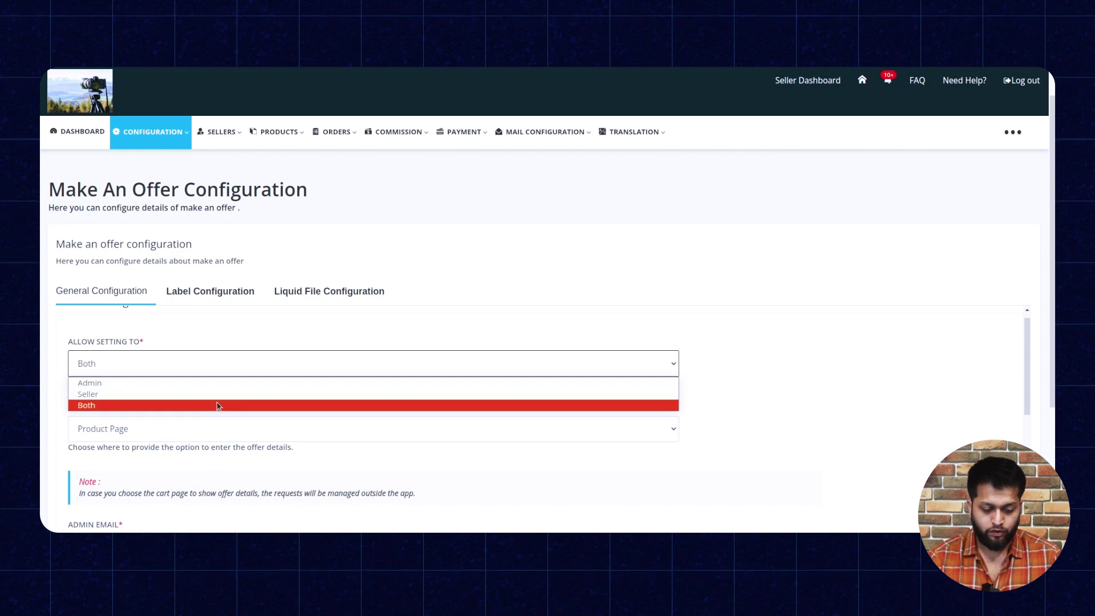
click(268, 328)
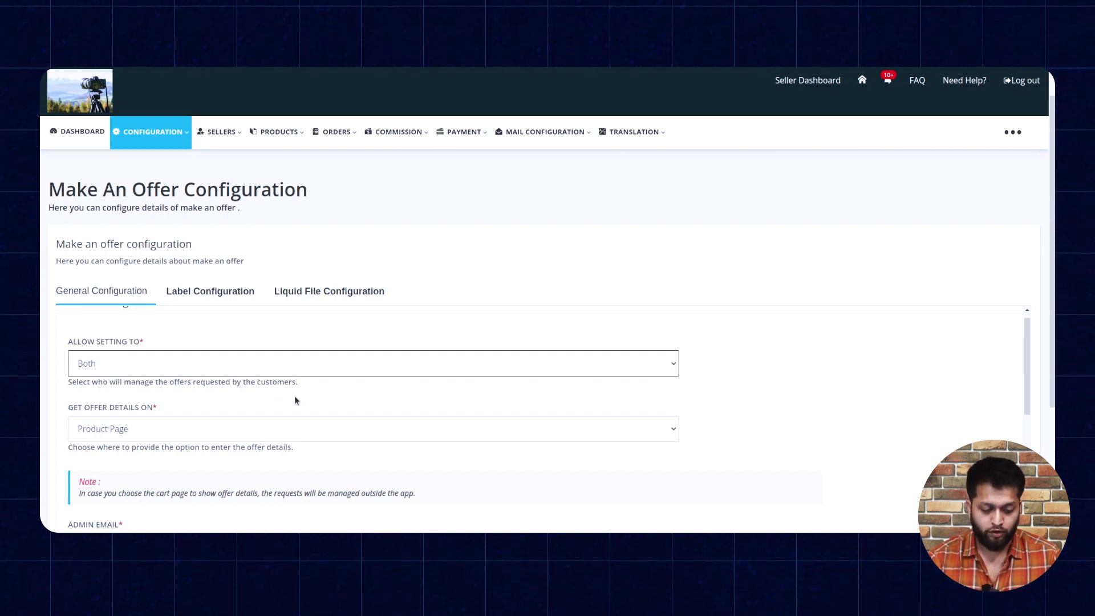
Review the Get Offer Details On options for where customers enter their offer details.
scroll(295, 396, down, 1)
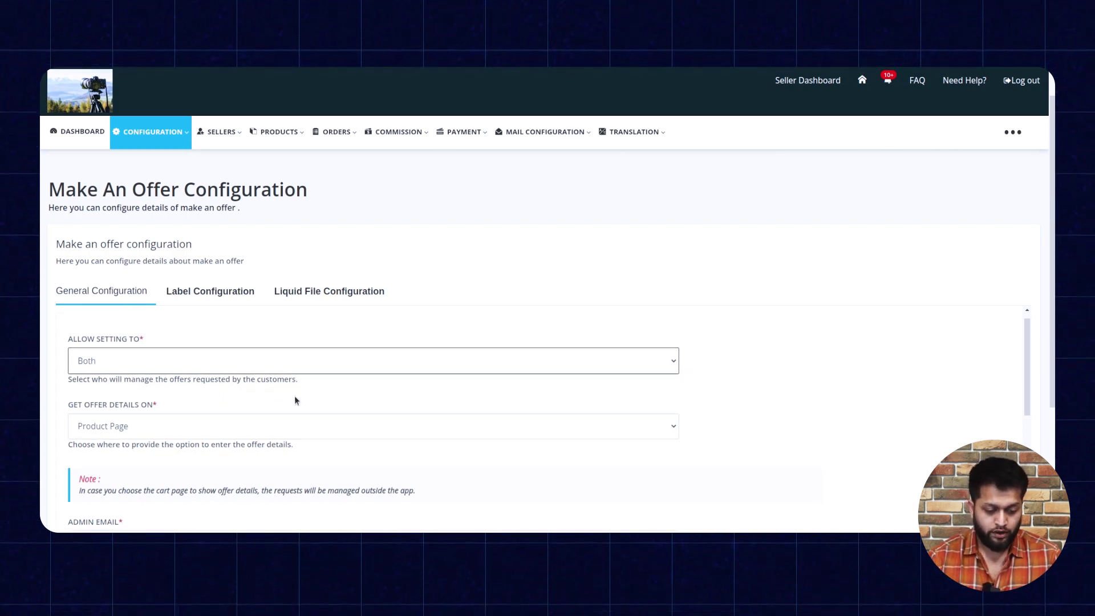
scroll(295, 400, down, 3)
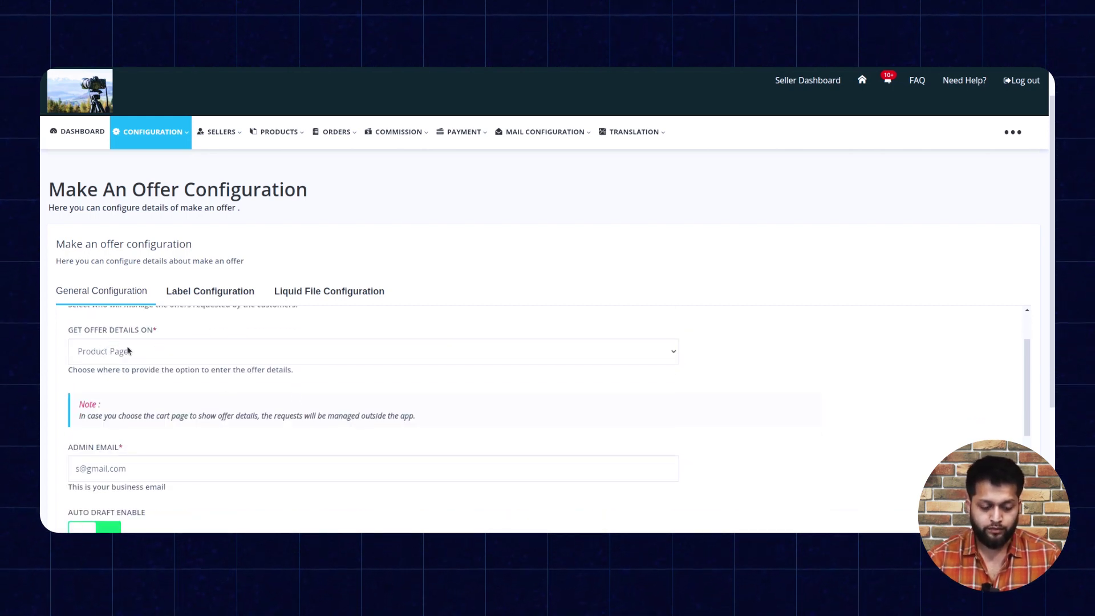
click(166, 353)
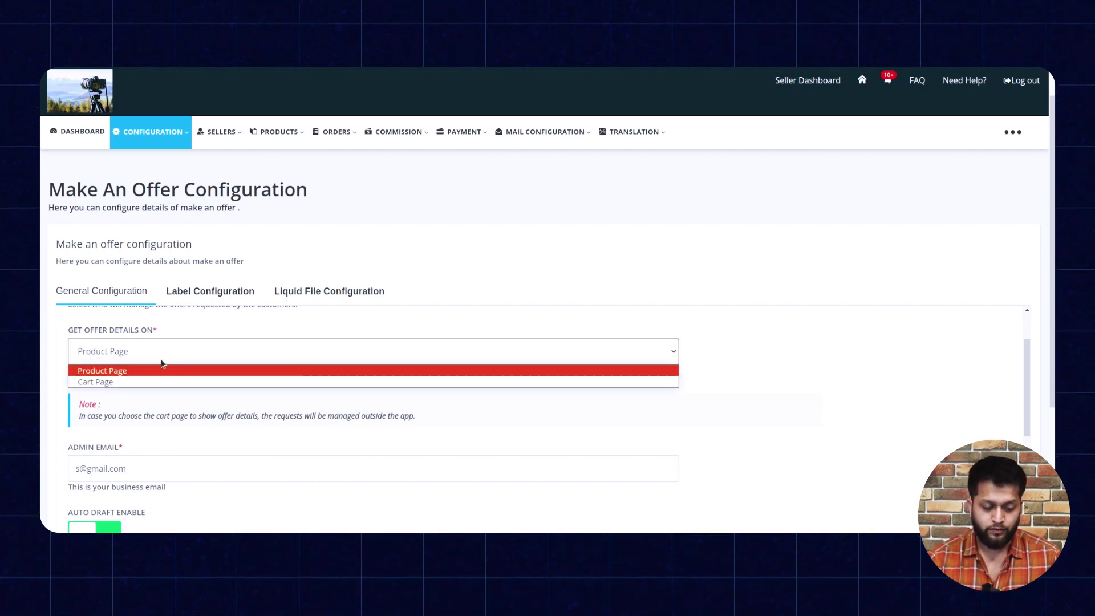
click(200, 341)
Review the admin email and auto draft settings, and try the Auto Invoice Create switch.
scroll(247, 405, down, 2)
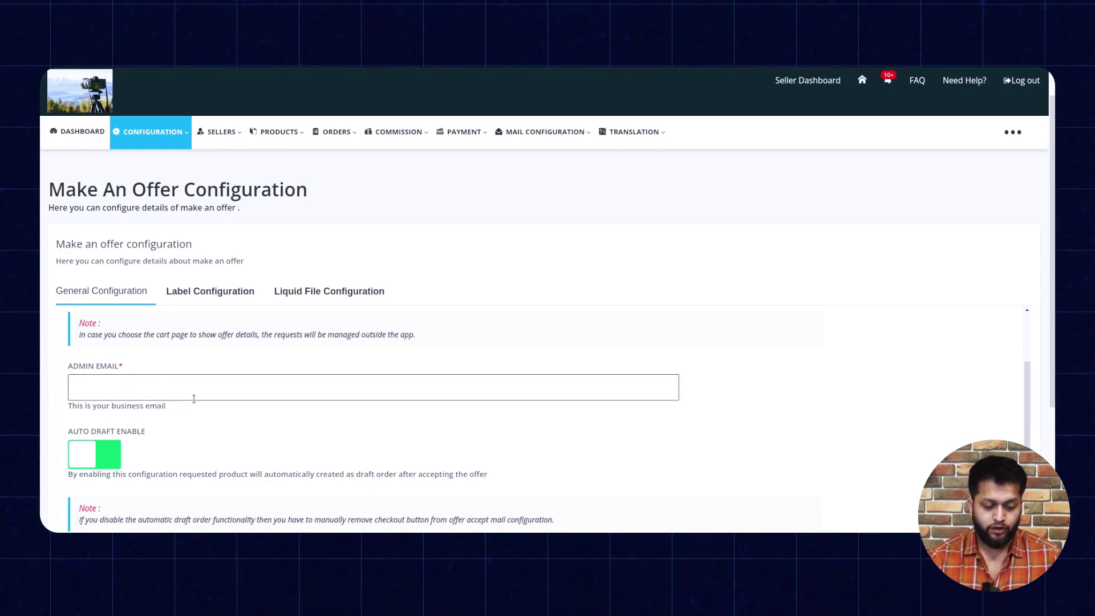
scroll(194, 399, down, 2)
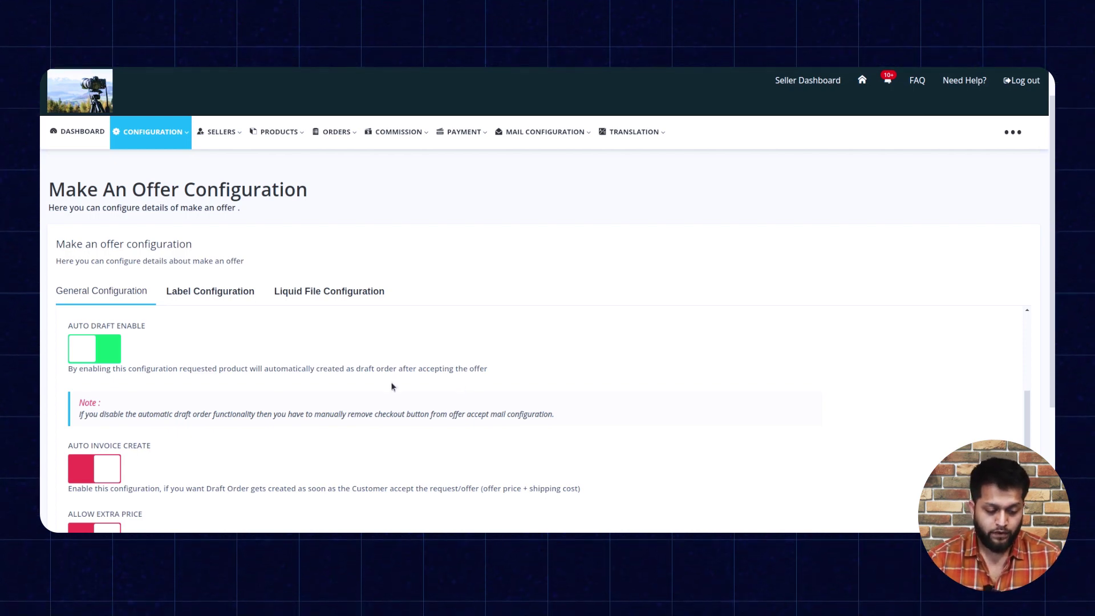
scroll(392, 386, down, 1)
scroll(392, 386, down, 2)
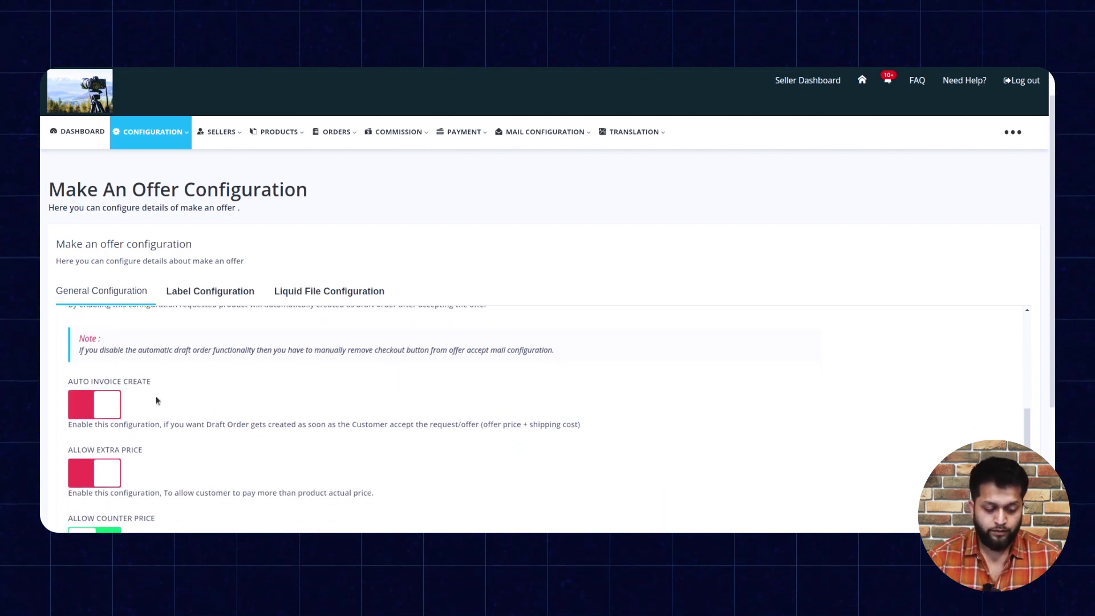
click(107, 410)
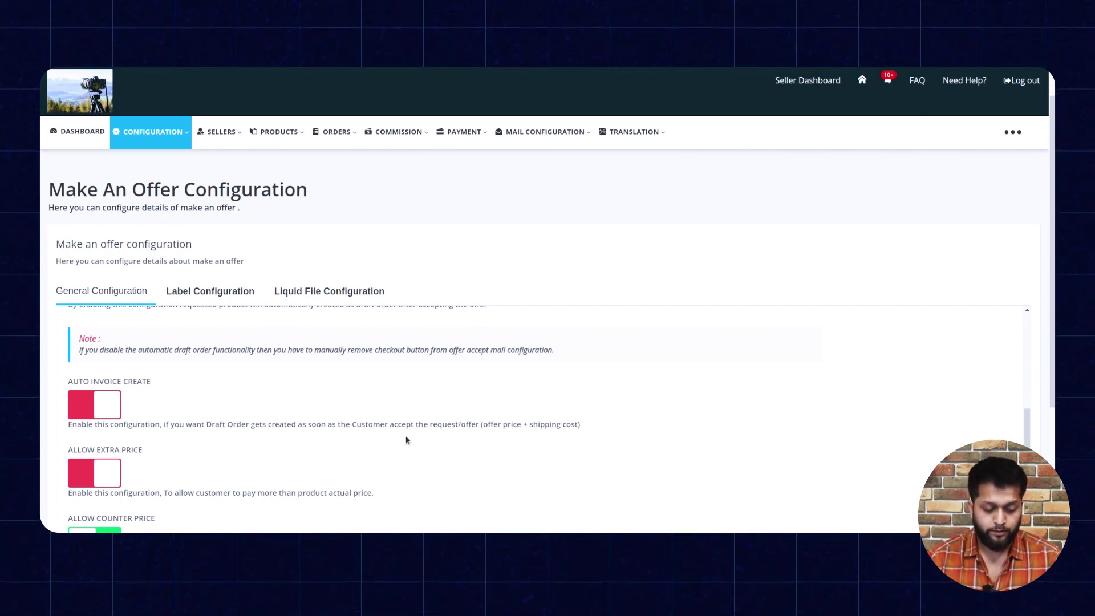
Turn on Allow Extra Price and switch it back off.
scroll(406, 439, down, 2)
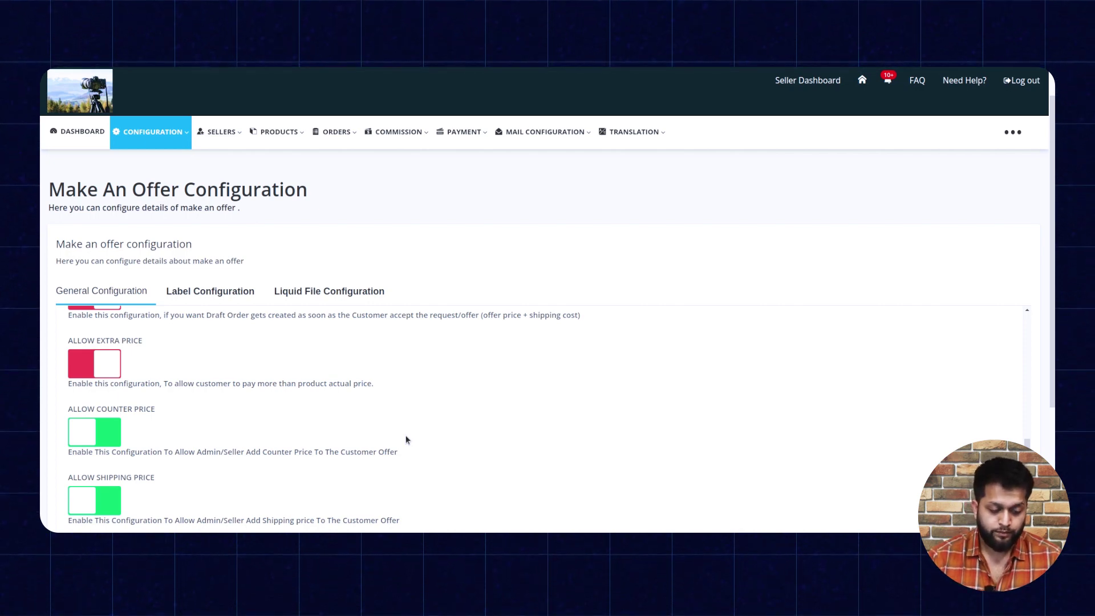
click(103, 364)
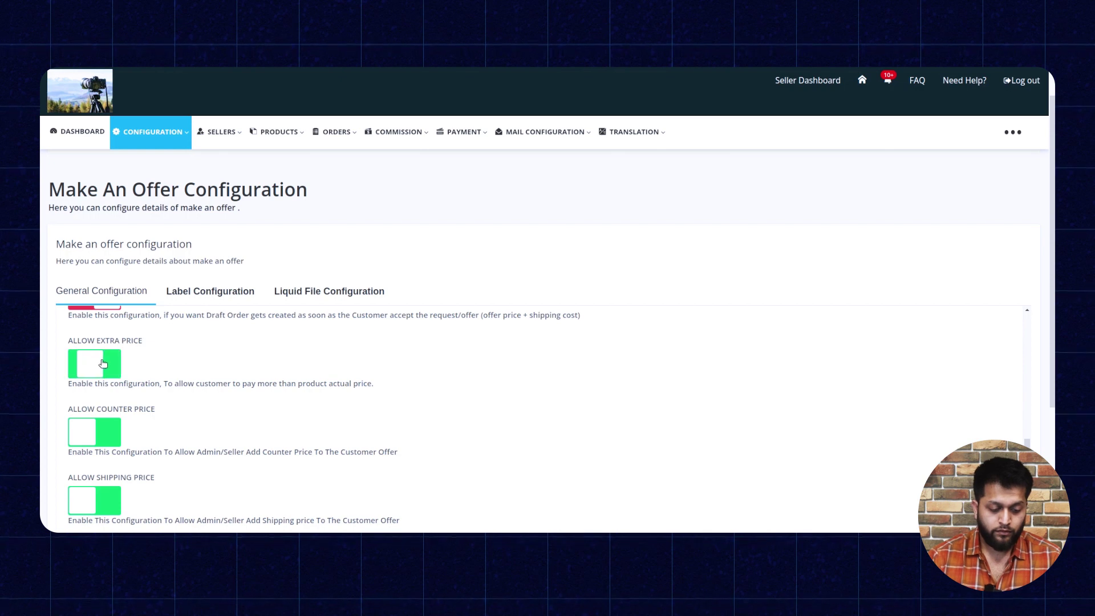
click(102, 363)
Save the general configuration with counter price and shipping price allowed.
scroll(171, 370, down, 2)
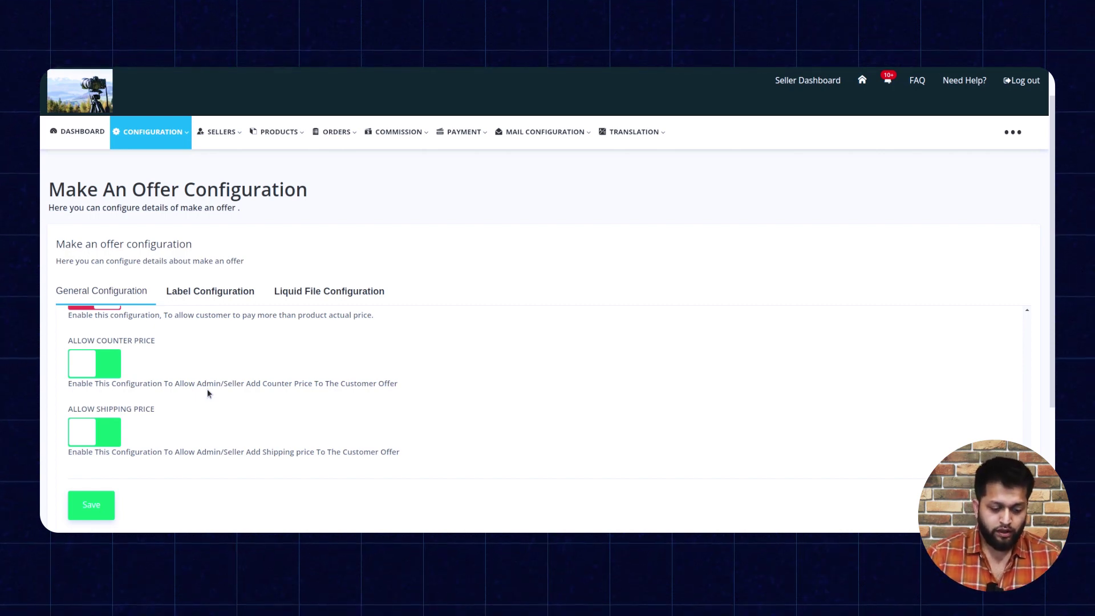
scroll(207, 389, down, 1)
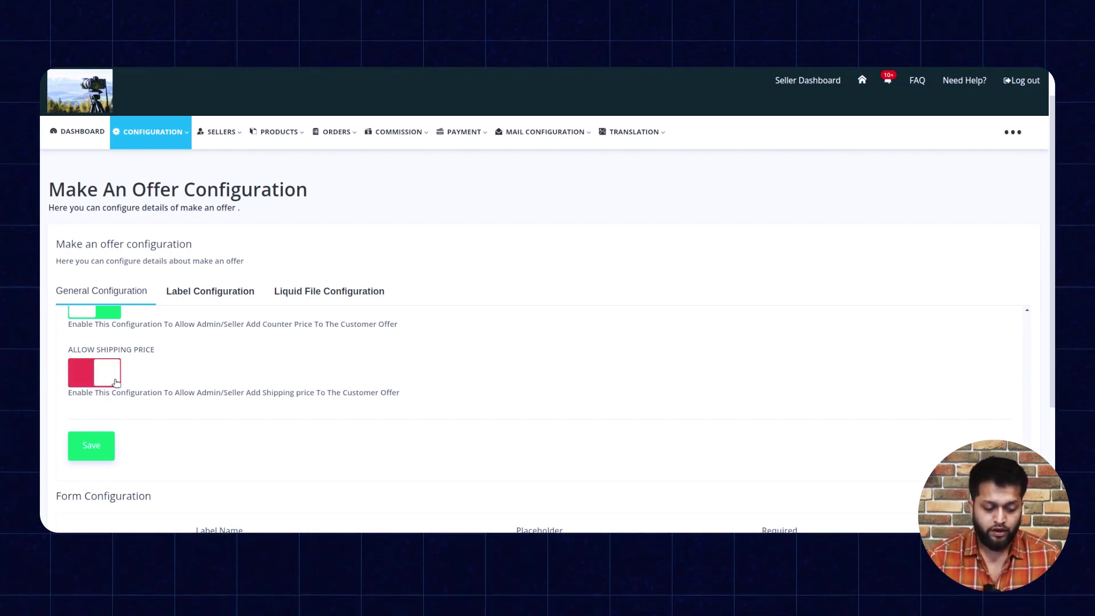
click(96, 451)
Examine the Form Configuration labels, placeholders, and required and visible settings of the offer form.
scroll(169, 449, down, 3)
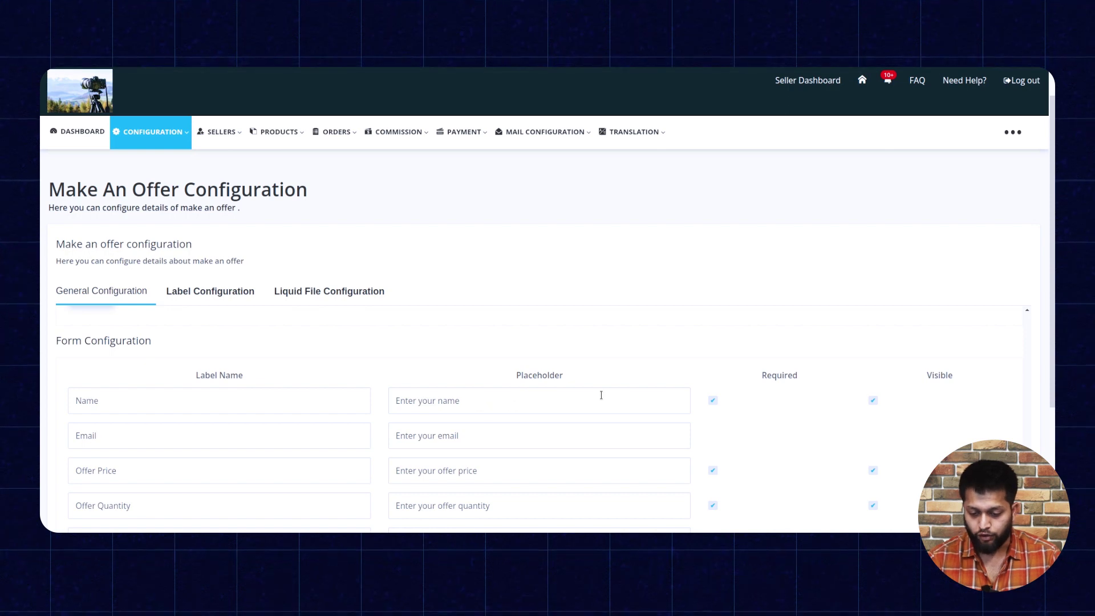
scroll(778, 392, down, 2)
scroll(778, 392, up, 2)
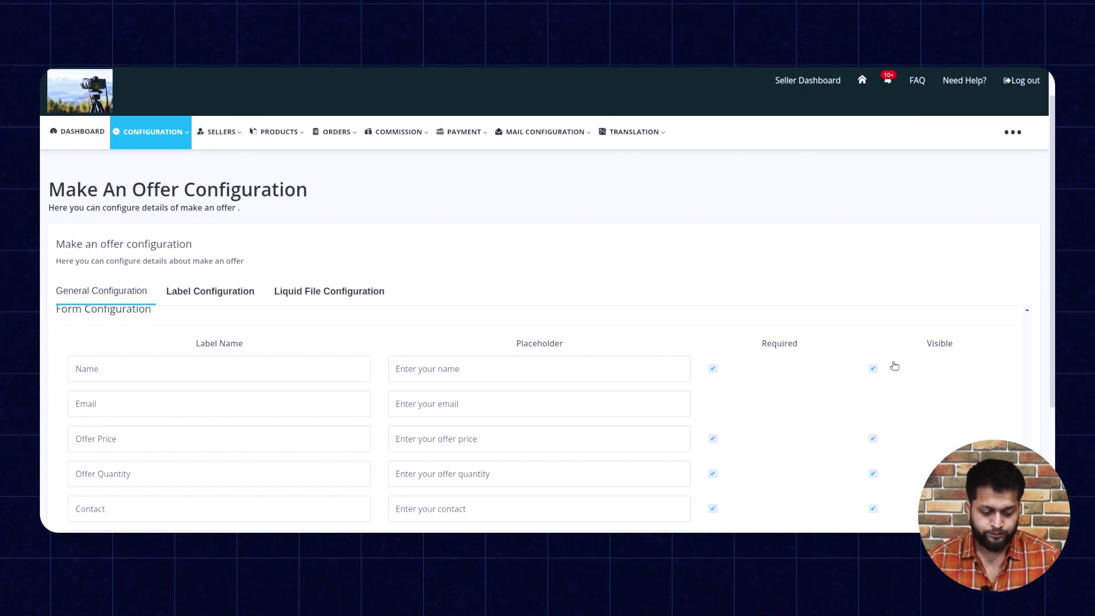
scroll(895, 457, down, 2)
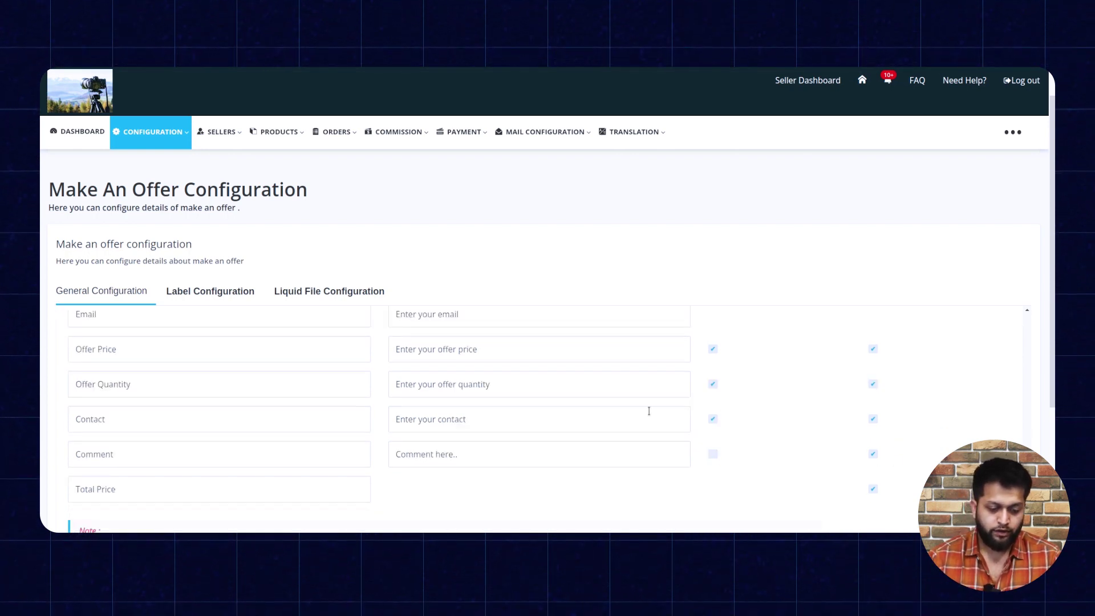
scroll(442, 411, up, 8)
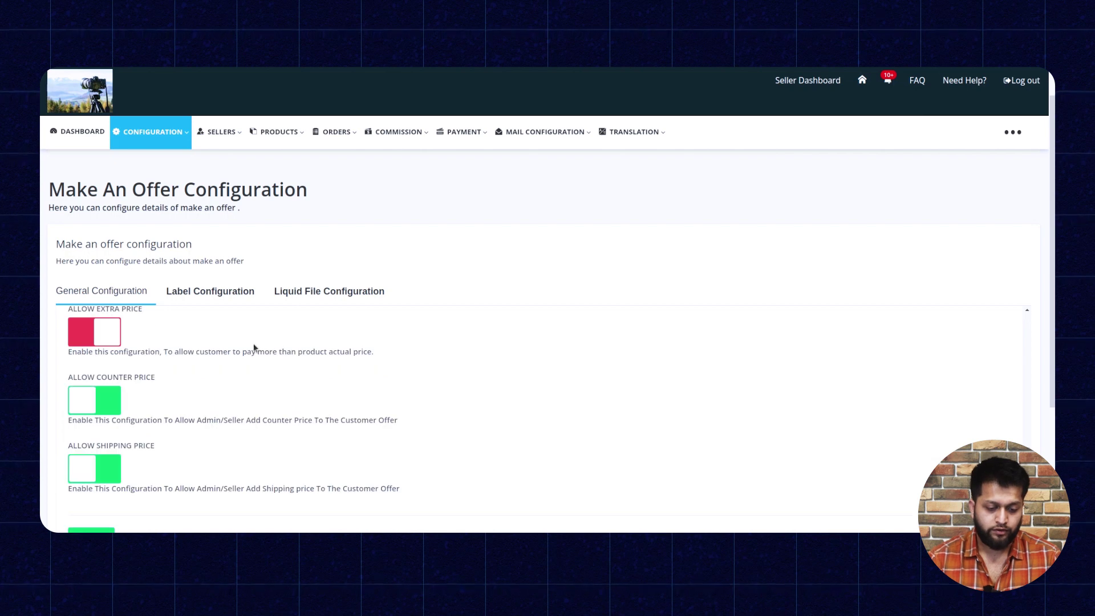
Review the label values in Label Configuration and open the Liquid File Configuration.
click(218, 292)
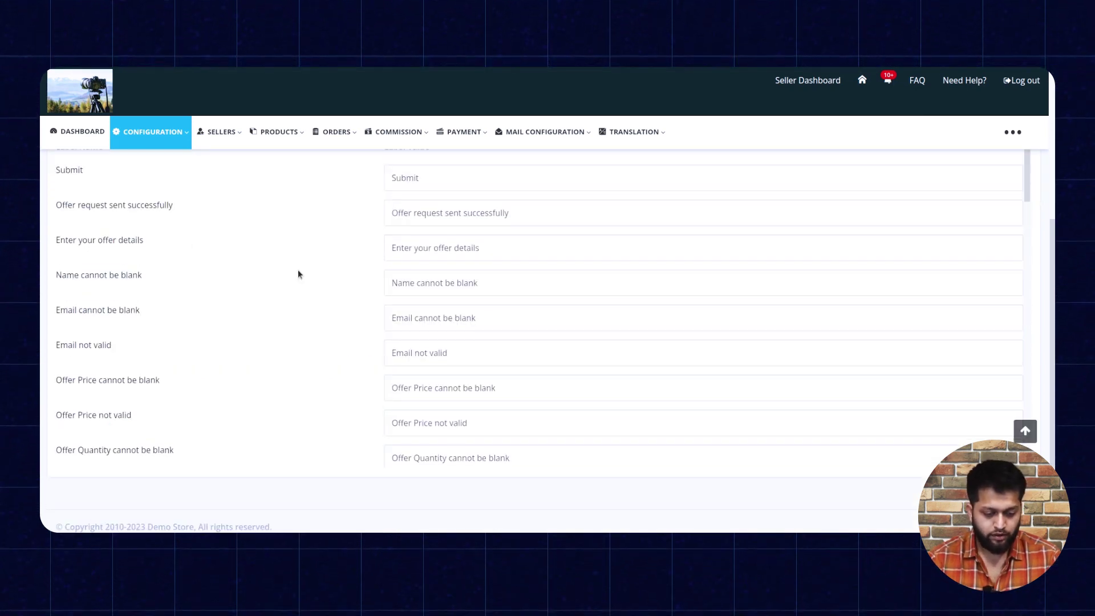
scroll(298, 274, up, 3)
scroll(298, 274, down, 2)
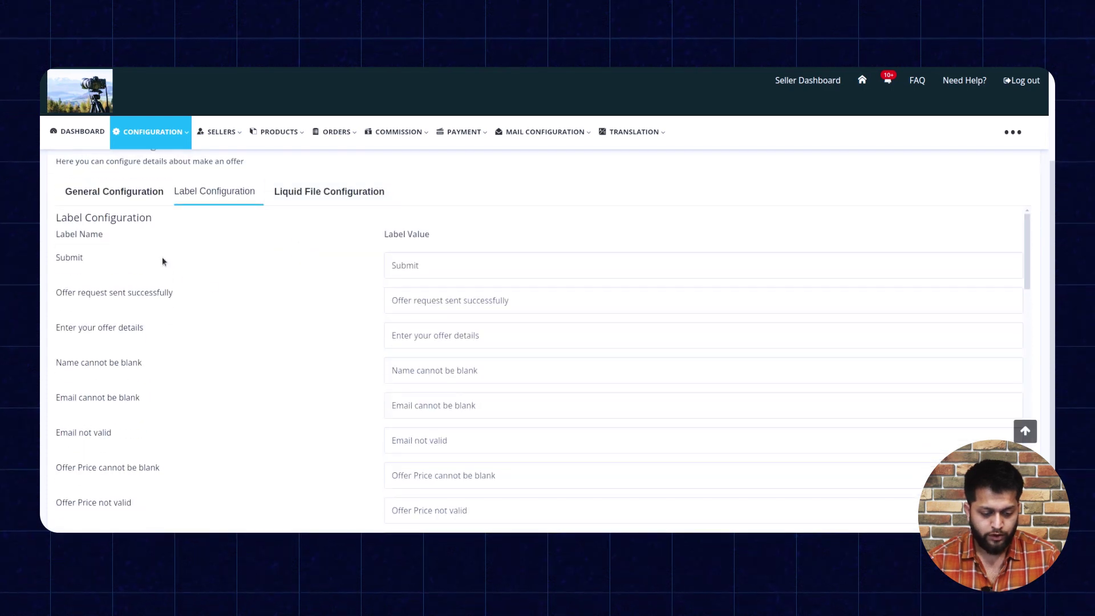
scroll(317, 363, down, 8)
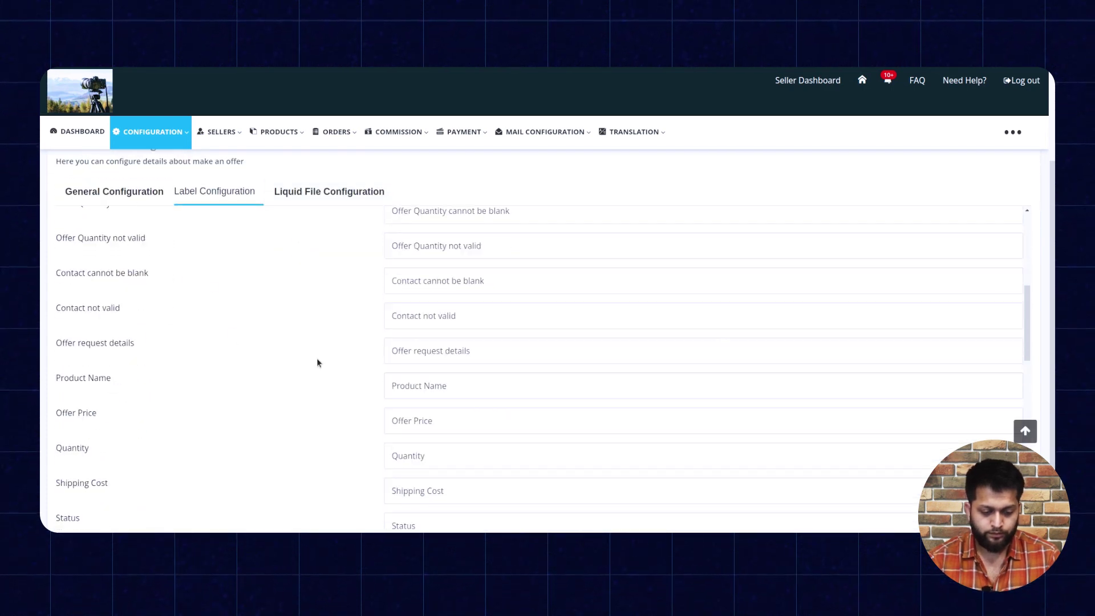
scroll(316, 363, up, 9)
scroll(317, 363, up, 3)
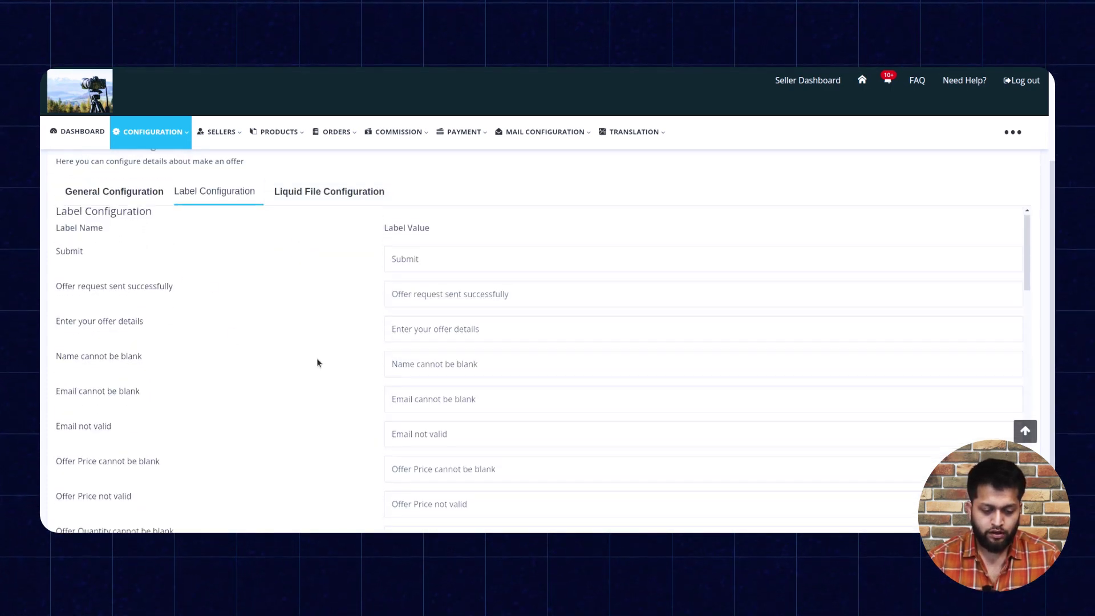
click(325, 201)
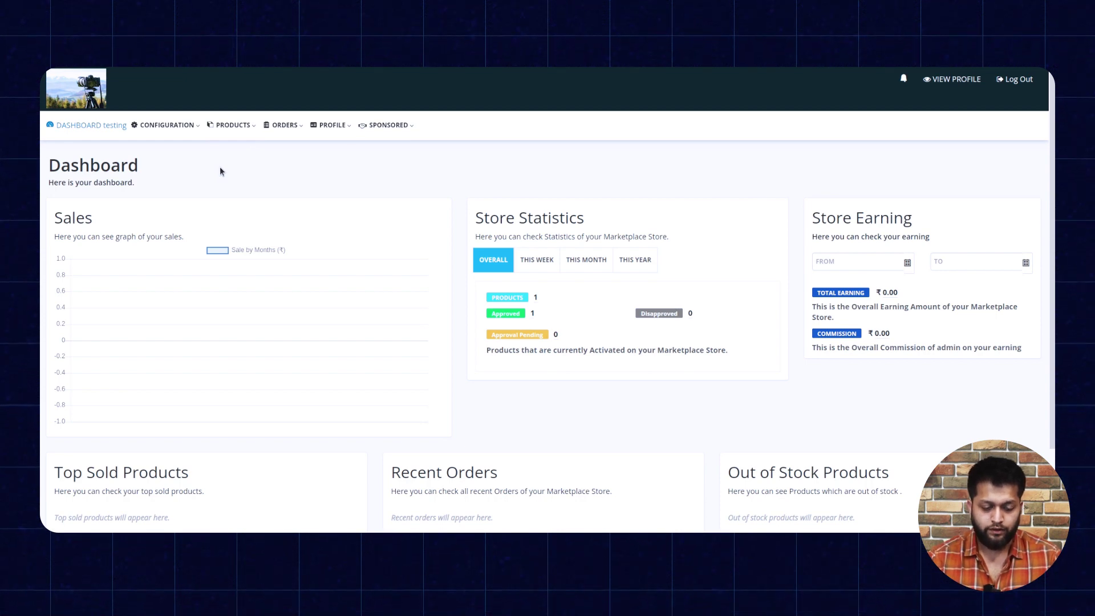
Start adding a product from the products listing and choose Make an Offer Product as its product type.
click(245, 128)
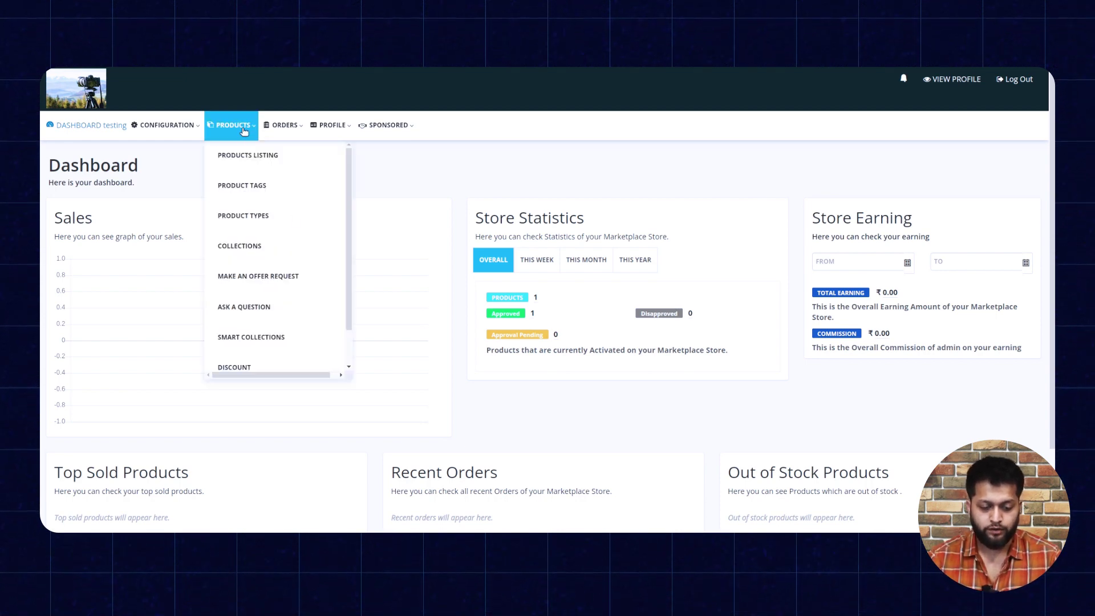
click(246, 155)
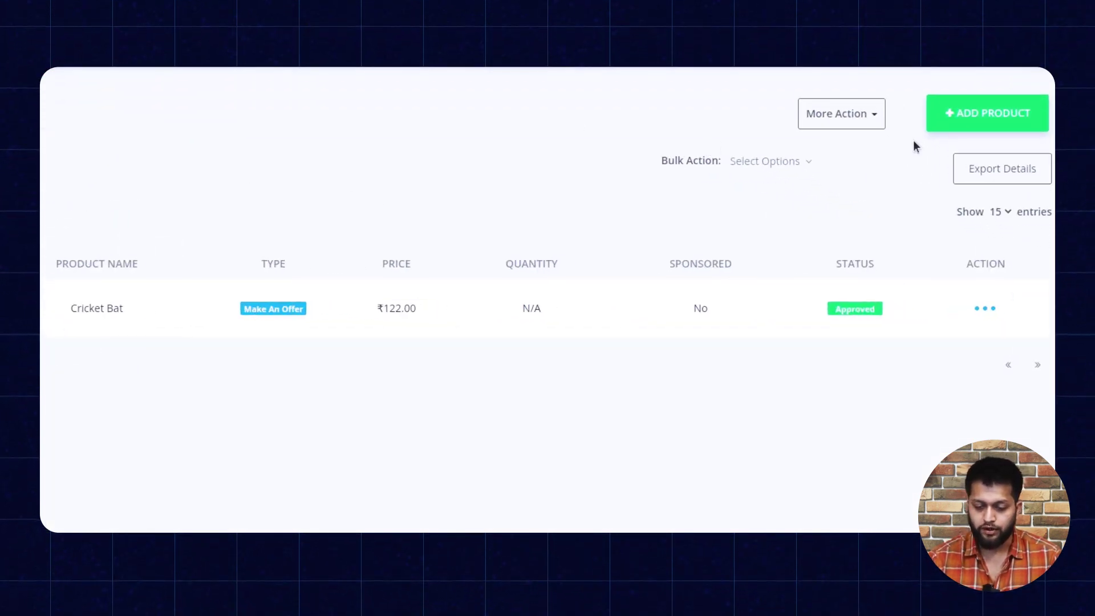
click(963, 111)
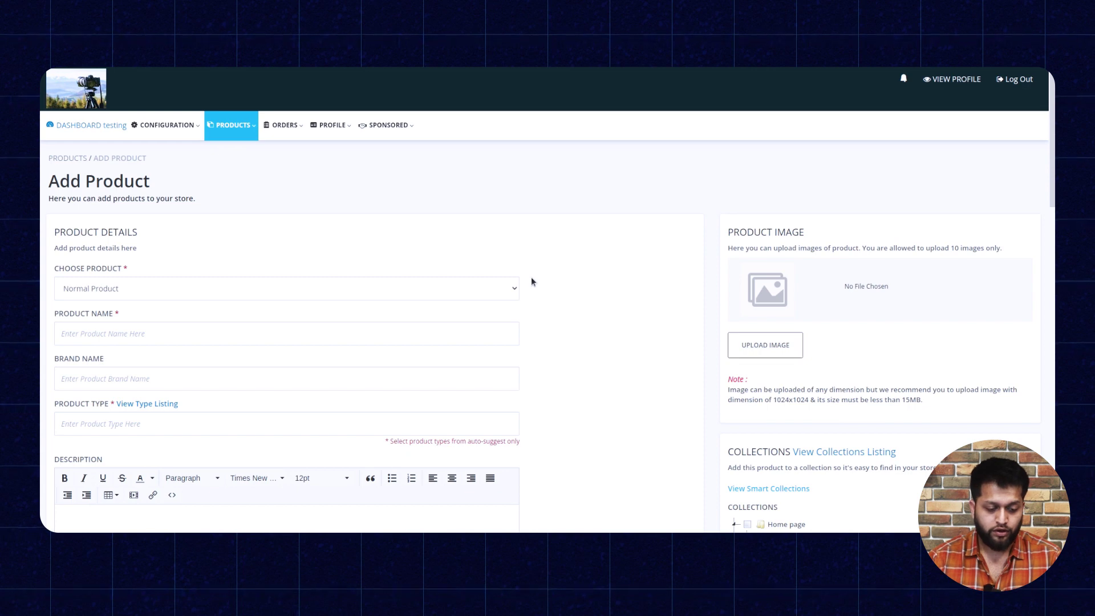
click(502, 287)
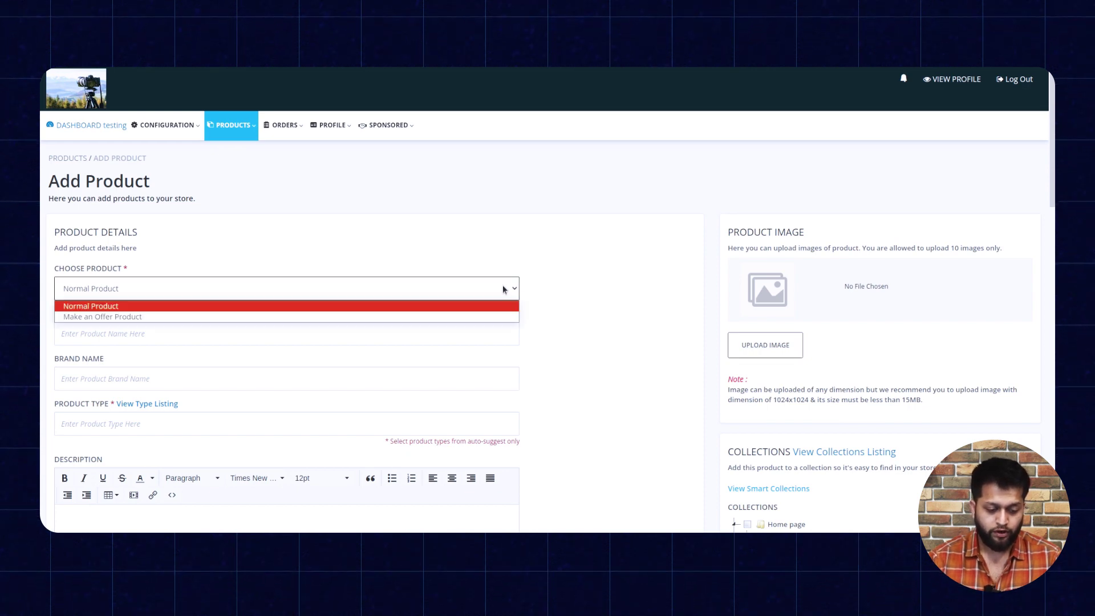
click(410, 317)
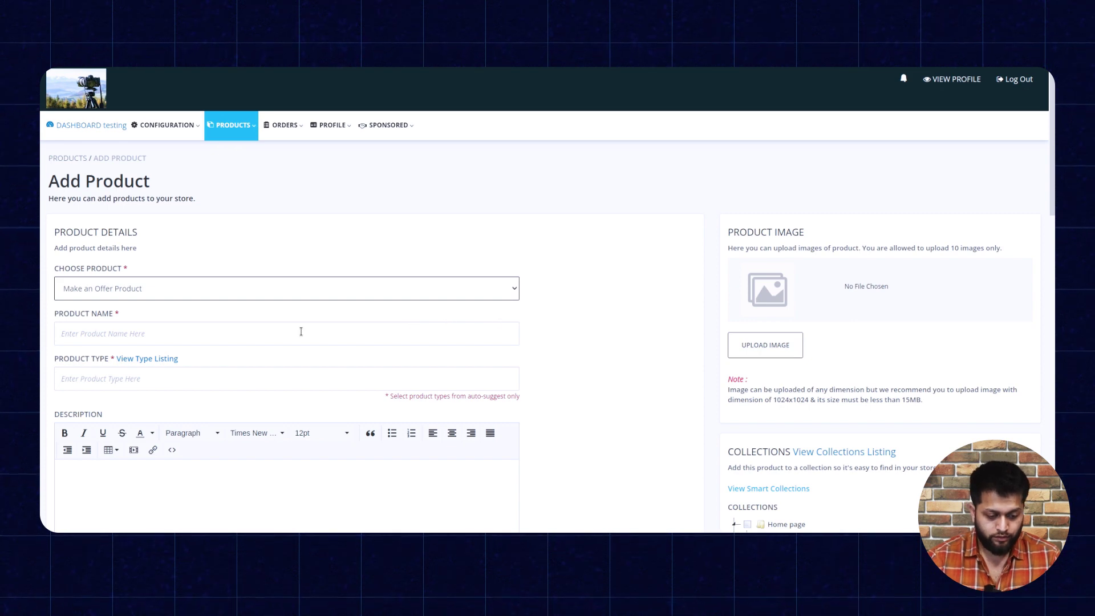
Review the shipping, pricing, variant and custom field sections of the Add Product form and return to the products listing.
scroll(243, 333, down, 2)
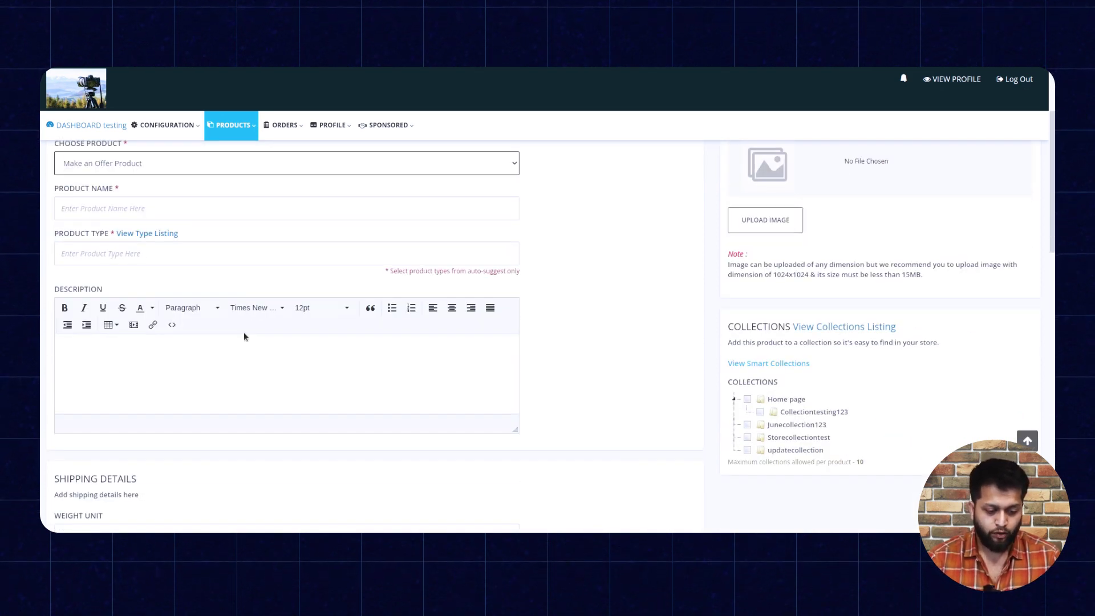
scroll(244, 332, down, 7)
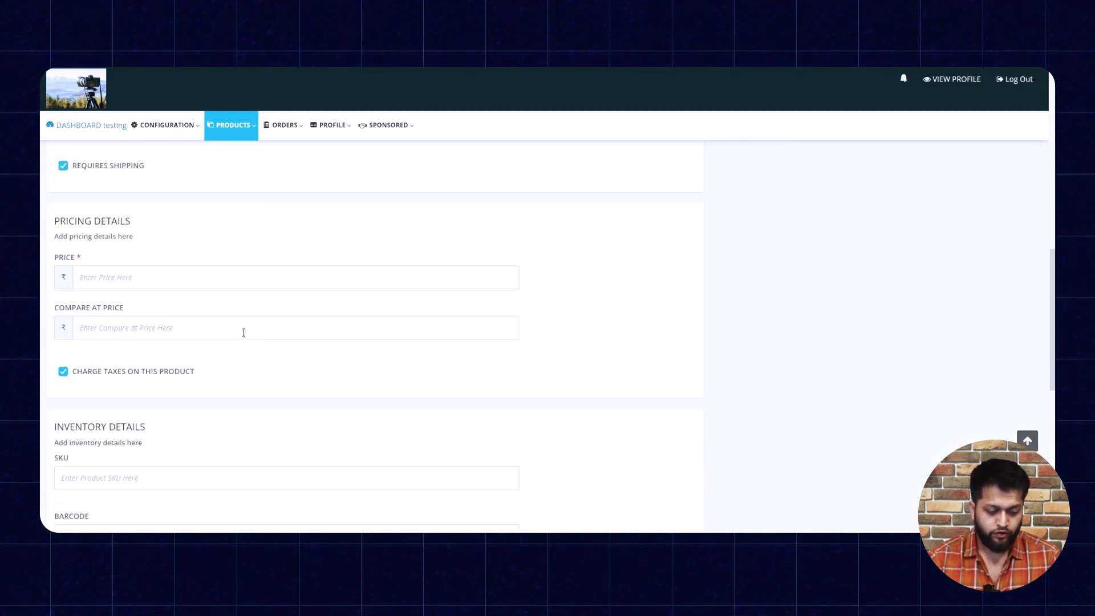
scroll(244, 332, down, 10)
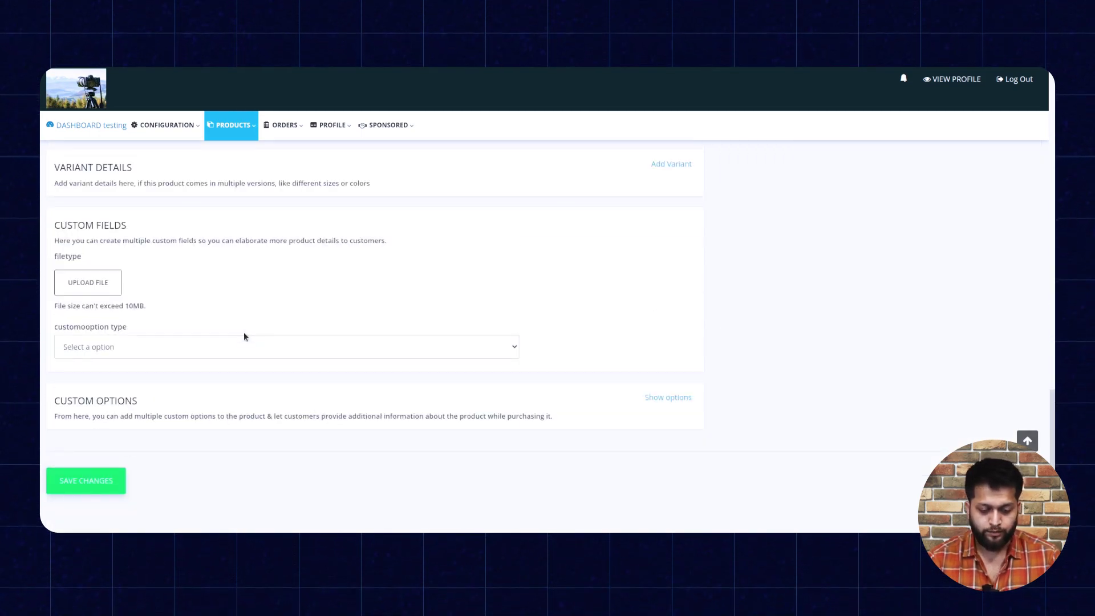
scroll(290, 345, up, 10)
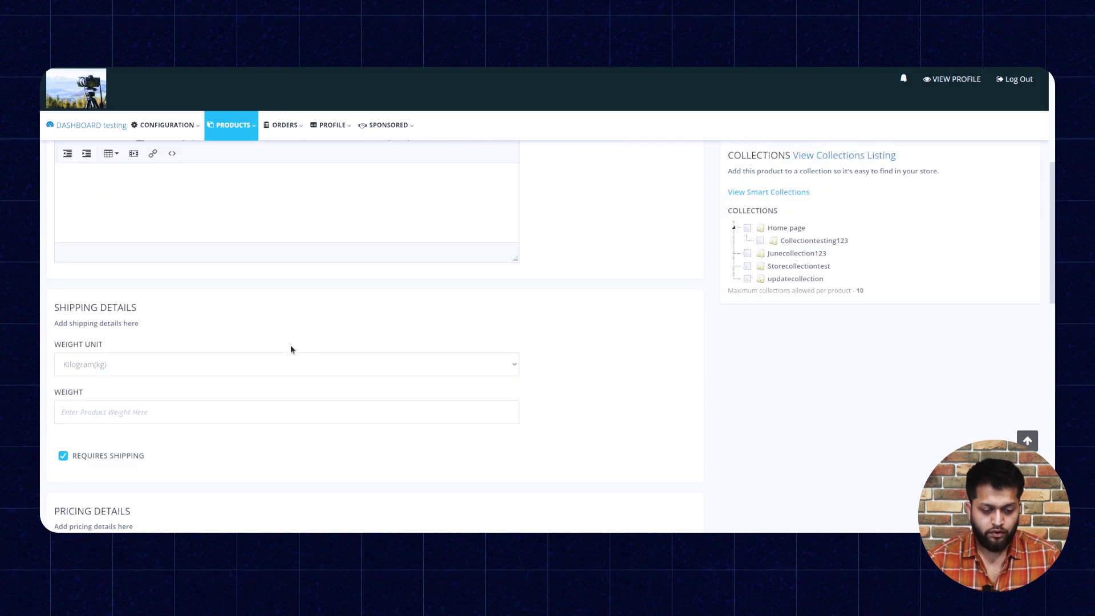
scroll(290, 345, up, 5)
click(232, 125)
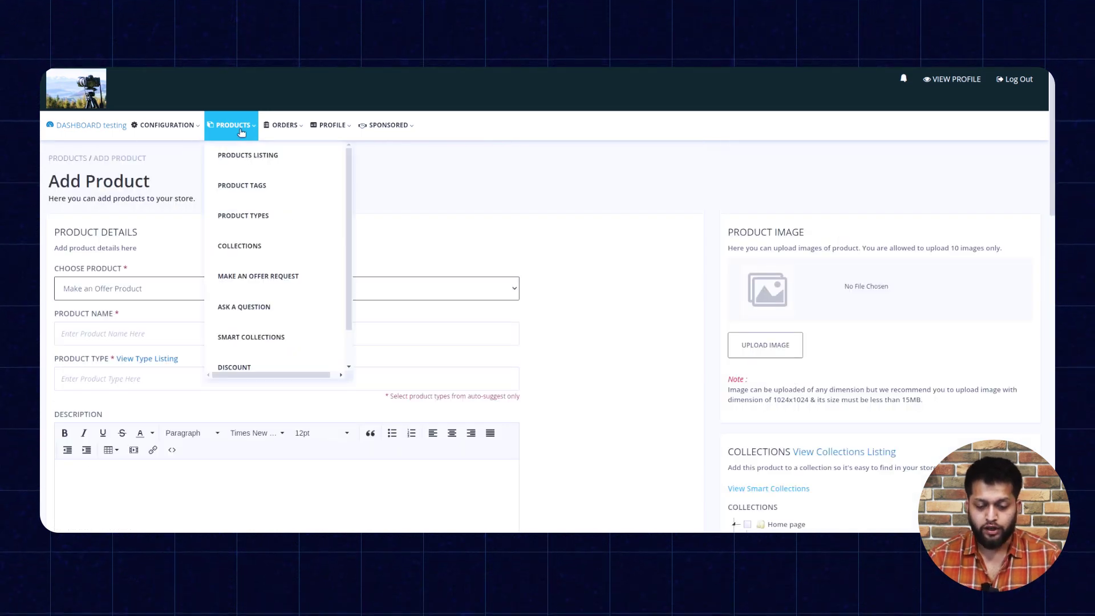
click(241, 153)
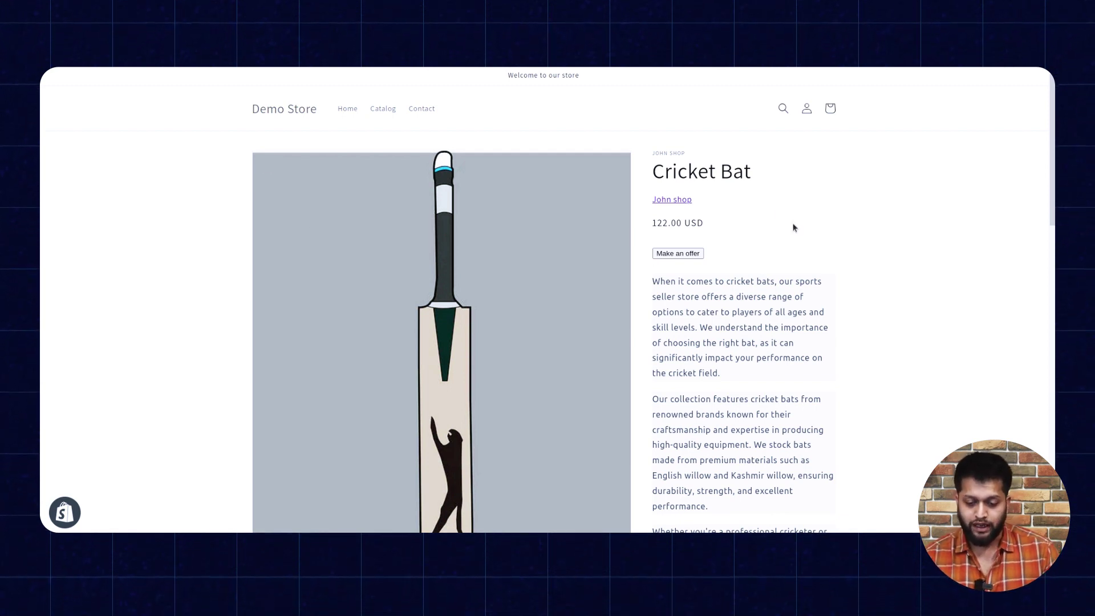
Open the Make an offer form on the Demo Store's Cricket Bat product page.
scroll(901, 227, down, 3)
scroll(901, 228, up, 3)
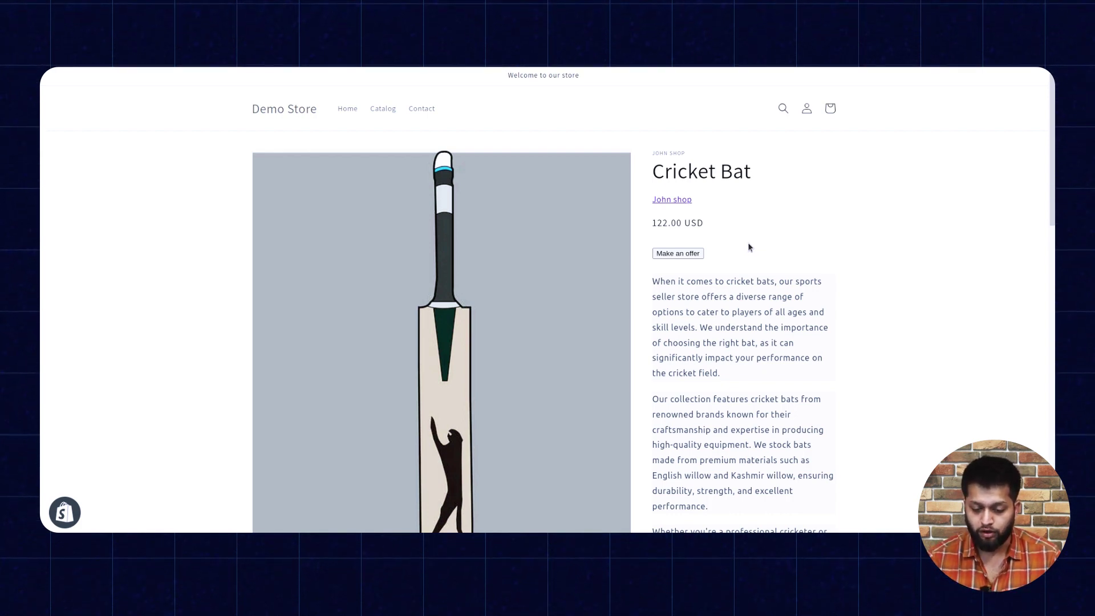
click(696, 254)
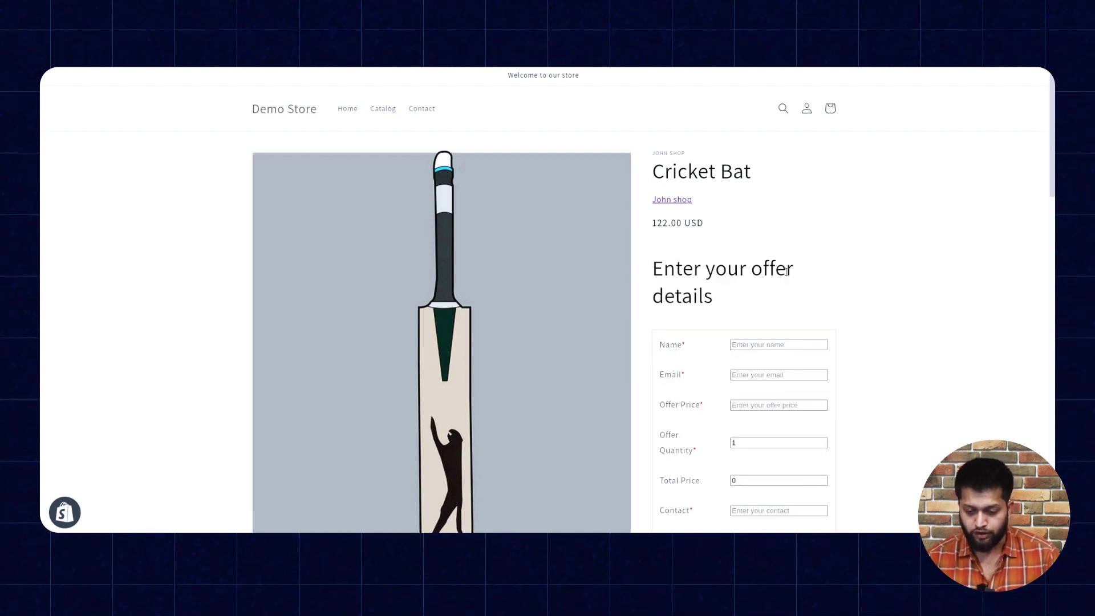
scroll(785, 269, down, 3)
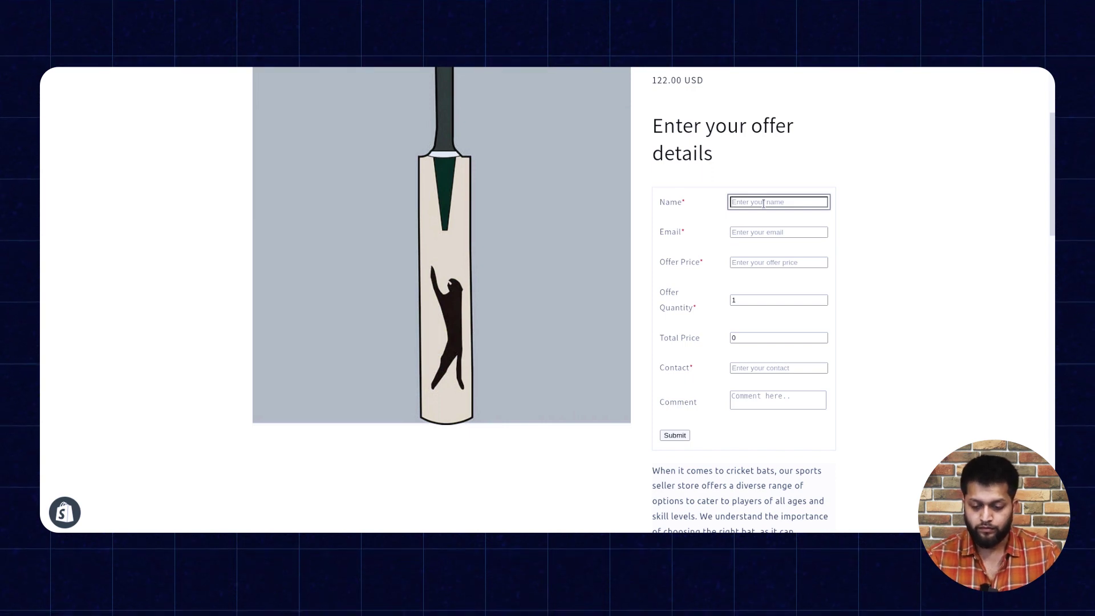
Fill in the customer's name and contact number, an offer price of 100 and an offer quantity of 10.
text(Peter)
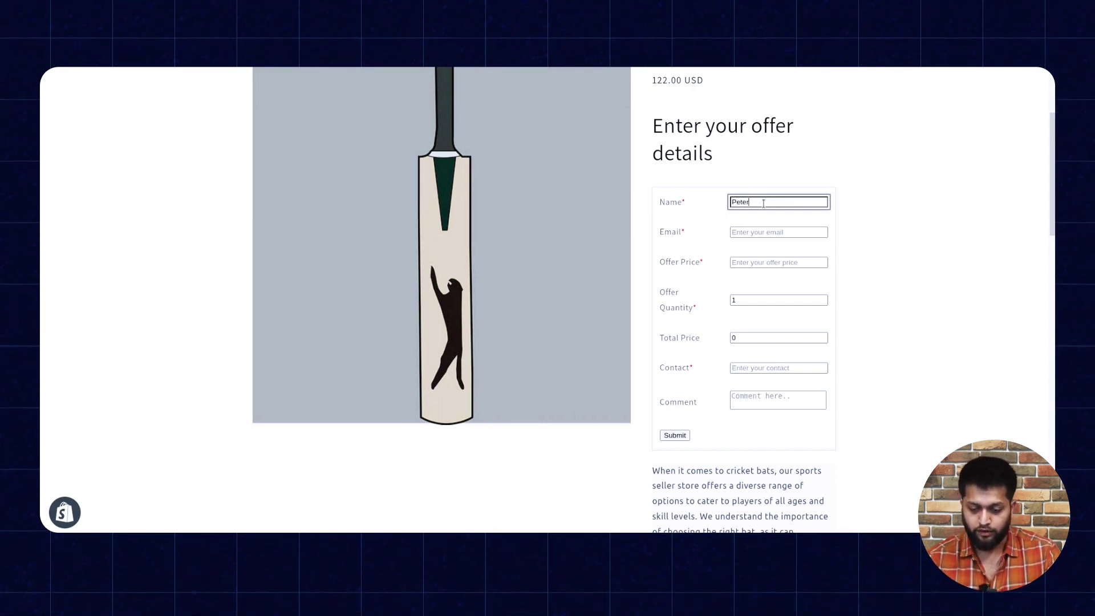
click(763, 234)
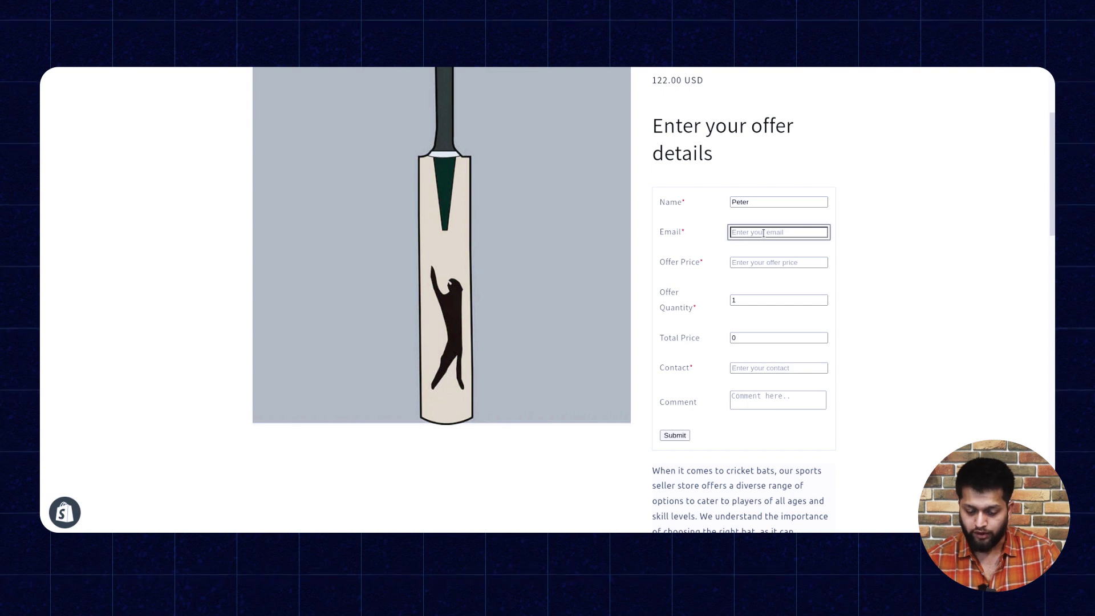
click(762, 262)
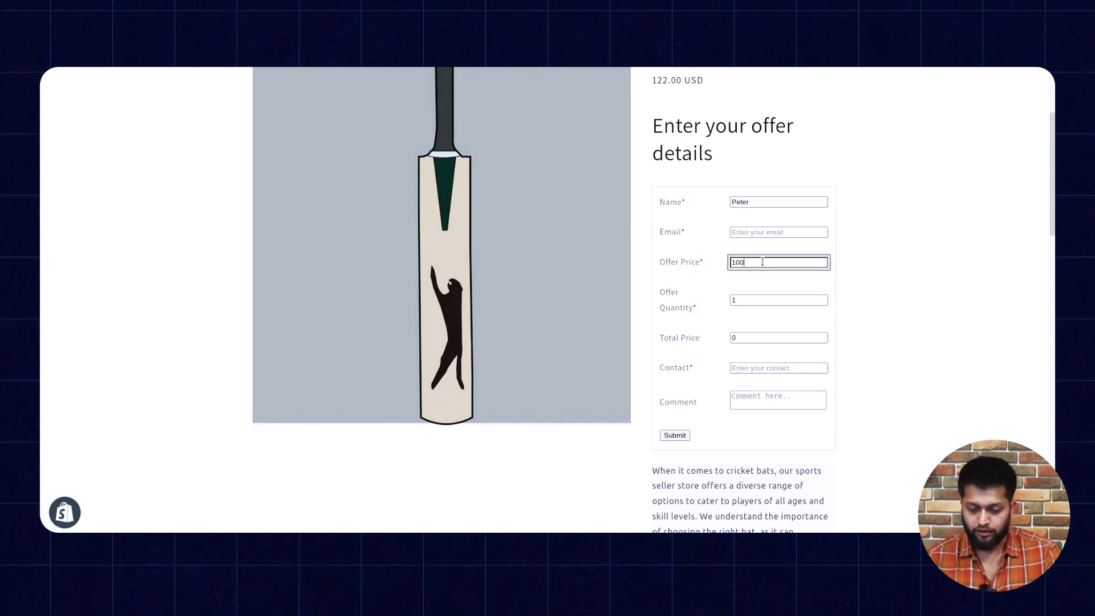
click(755, 295)
key(BackSpace)
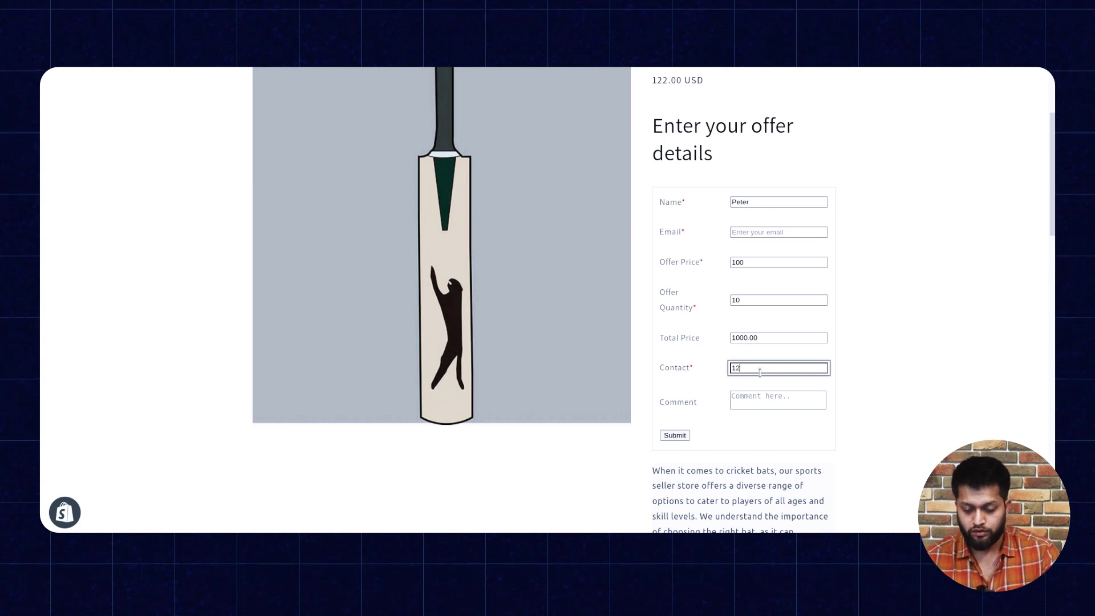
text(56789)
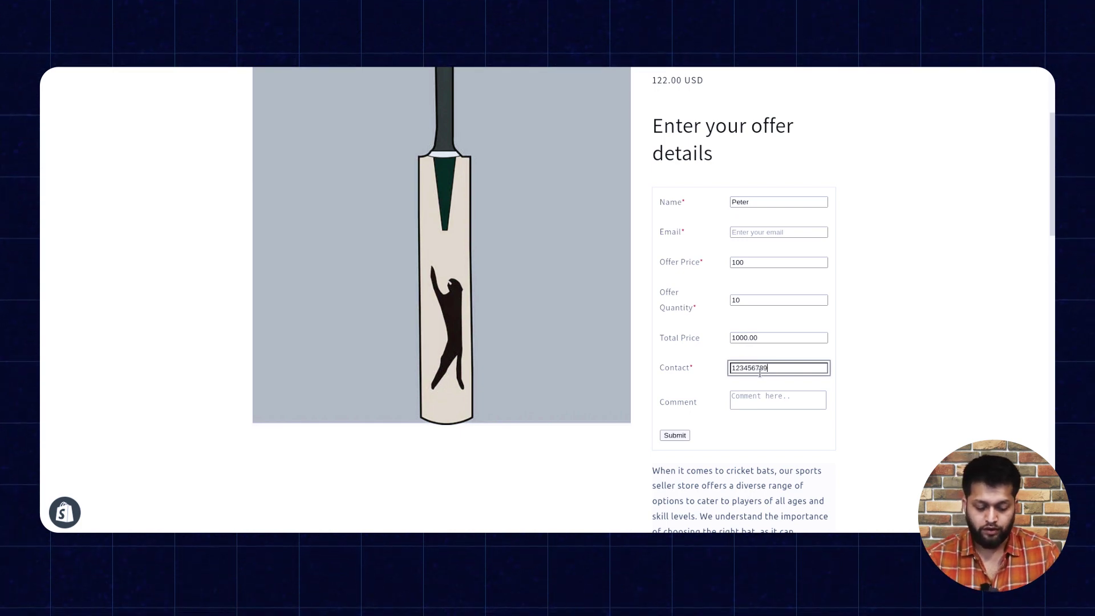
Add the comment "Please help with this price.", fill in the customer's email, and submit the offer.
click(766, 402)
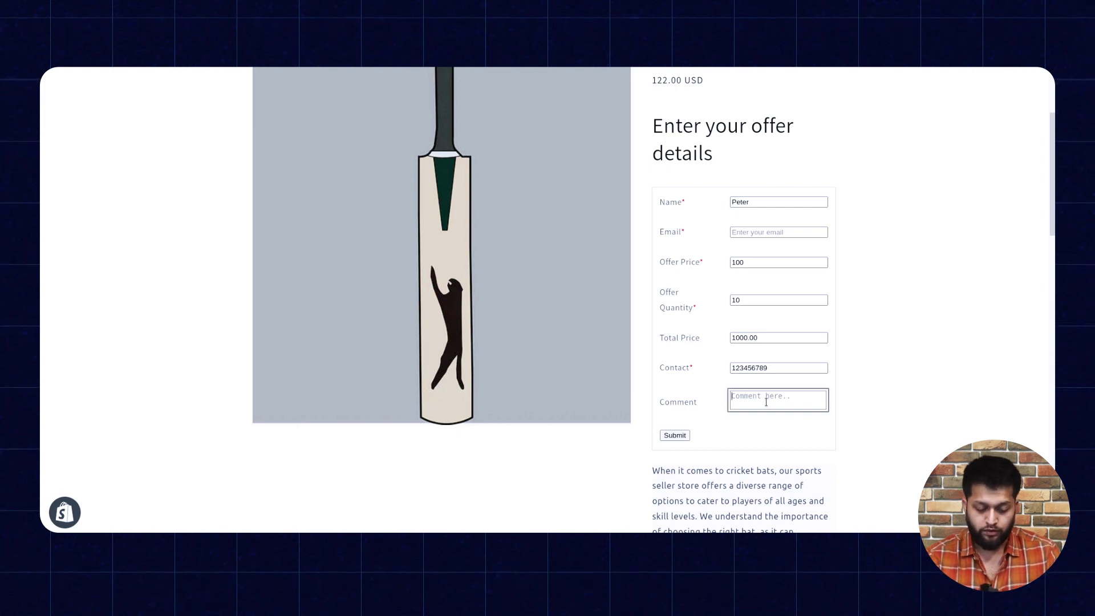
text(Please he)
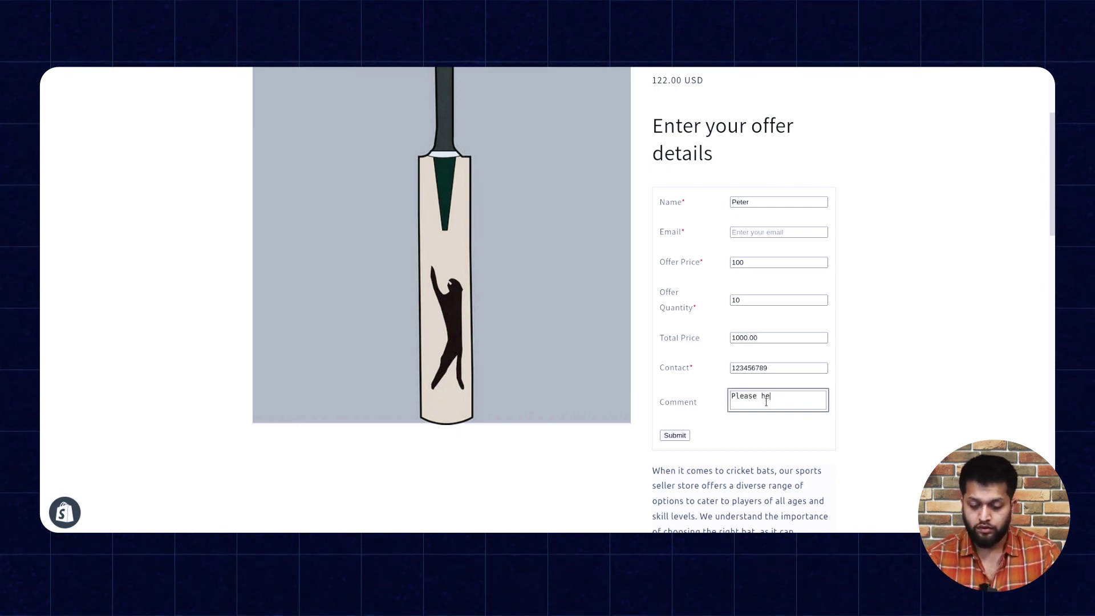
text(lp with this price)
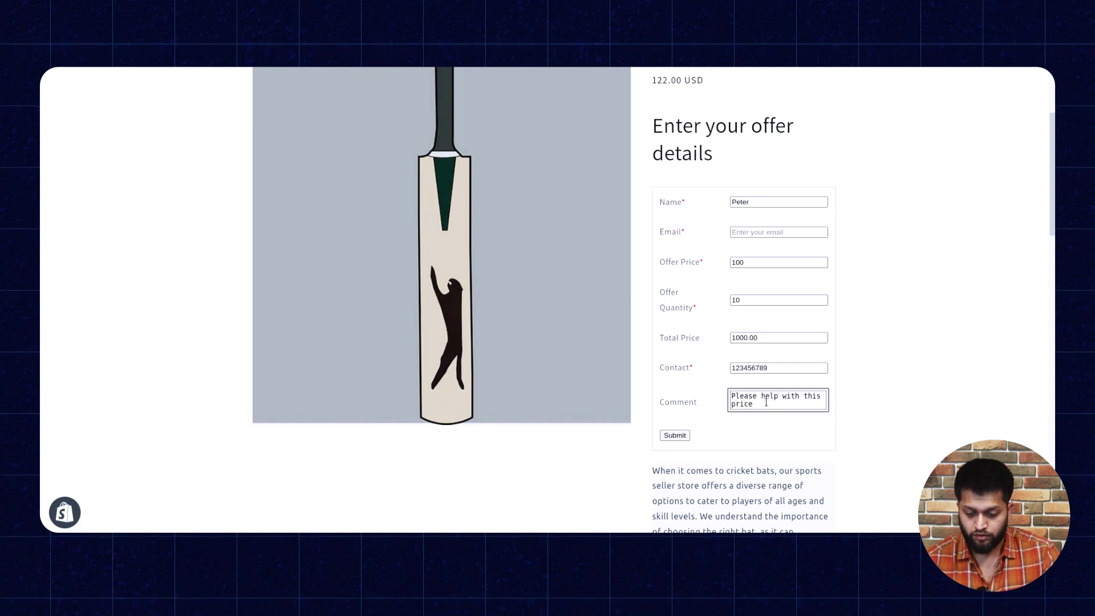
text(.)
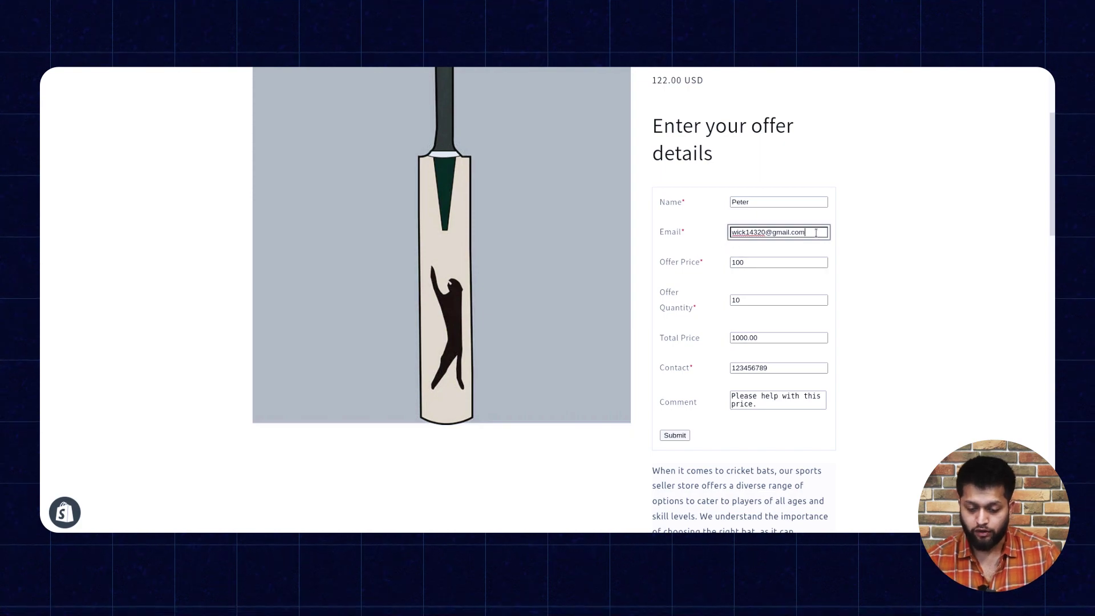
scroll(769, 245, down, 3)
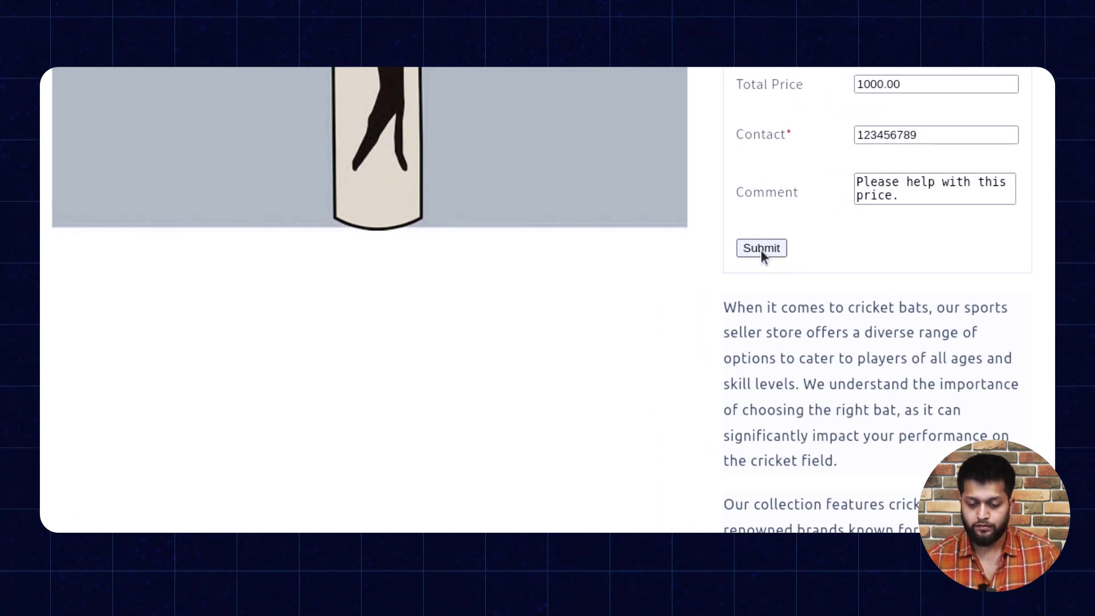
click(760, 249)
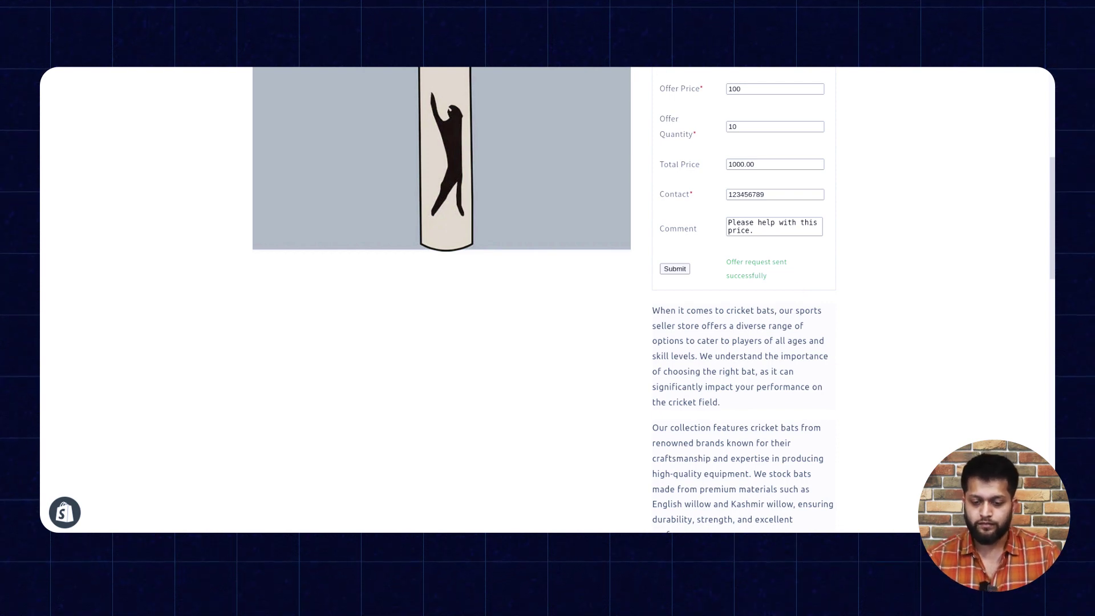
Switch to the seller dashboard and open the details of the open Make An Offer request for 10 Cricket Bats.
key(alt+Tab)
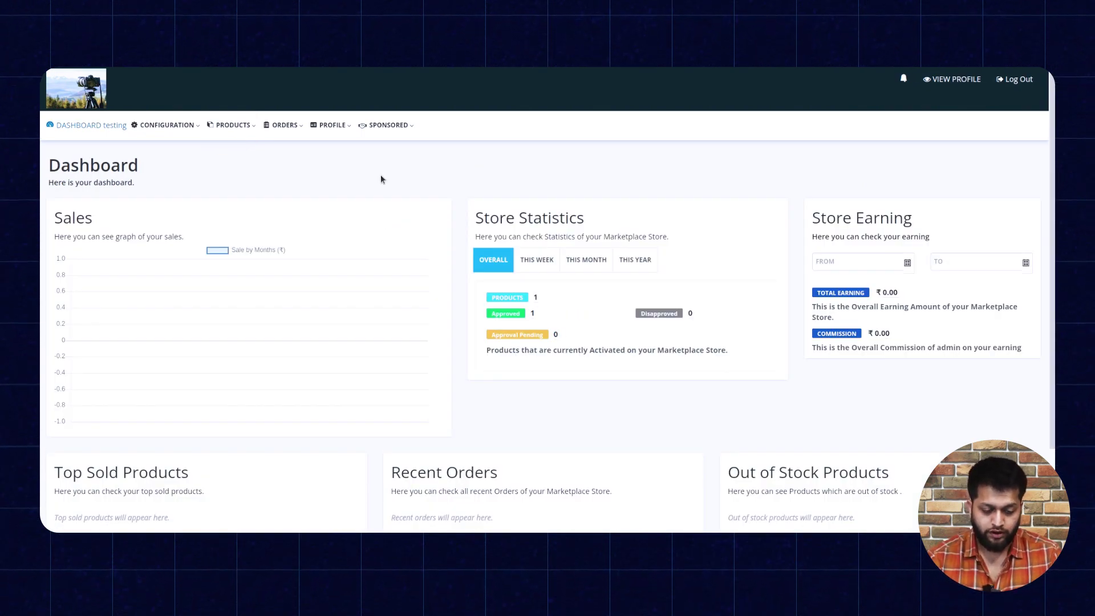
click(231, 125)
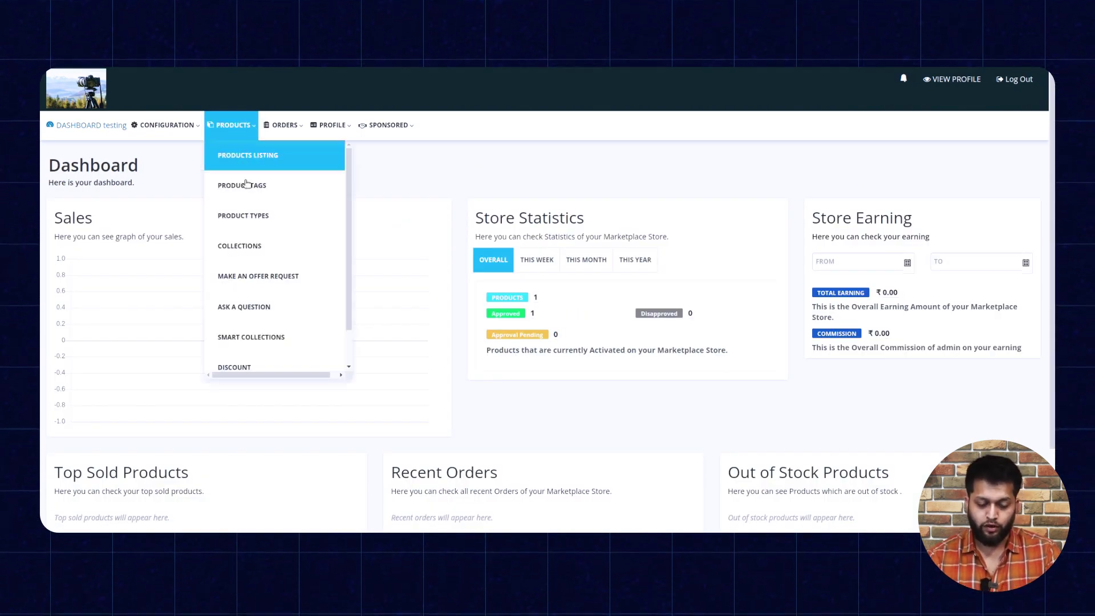
click(267, 283)
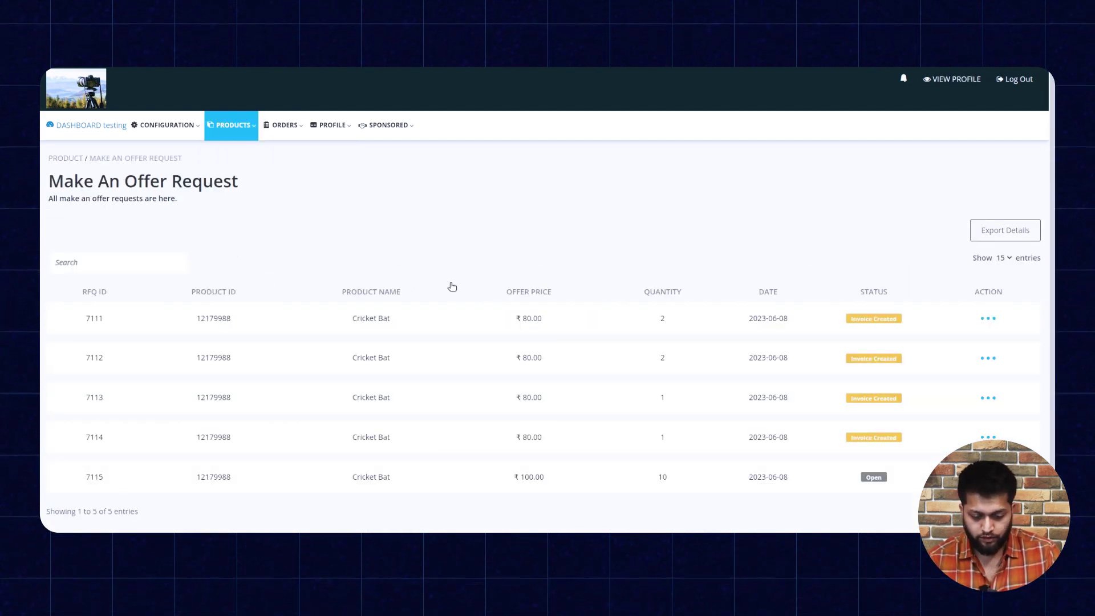
scroll(452, 286, down, 1)
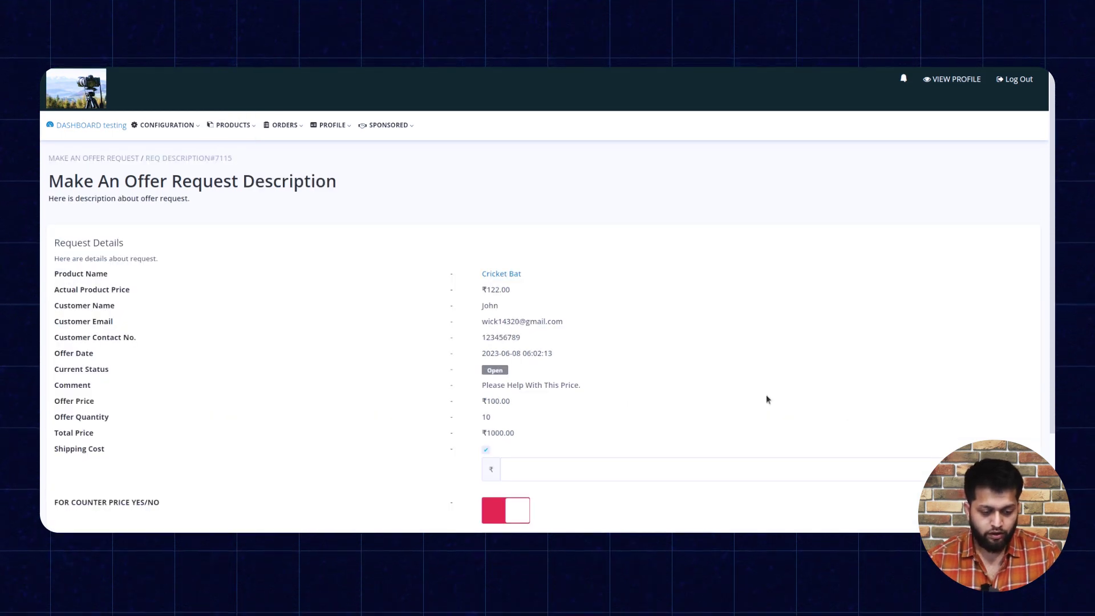
scroll(767, 399, down, 3)
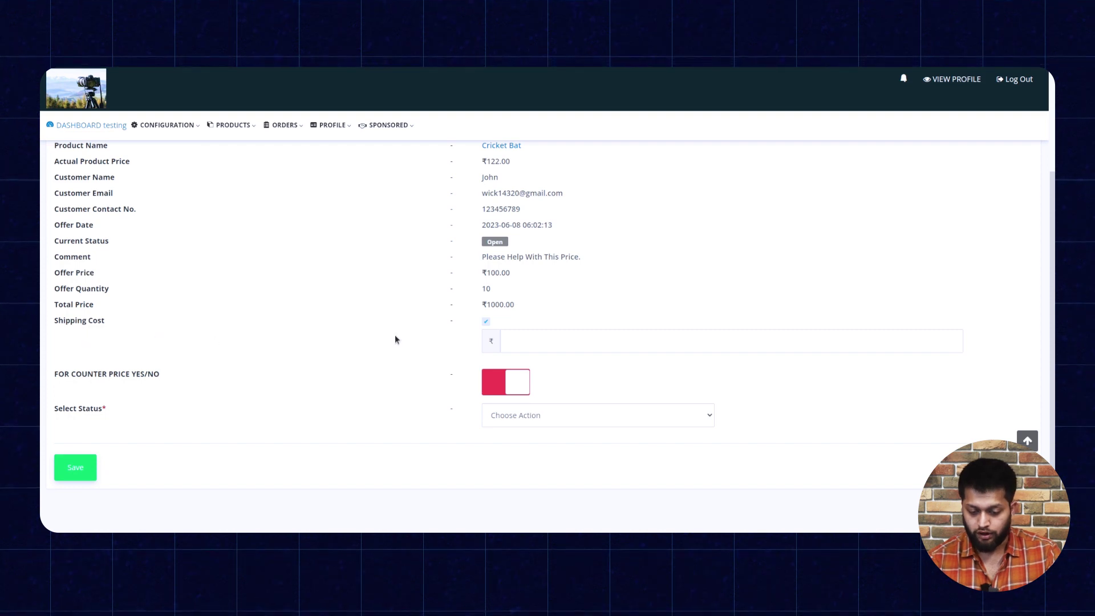
Toggle the request's shipping cost off and back on, and set it to ₹5.
click(487, 323)
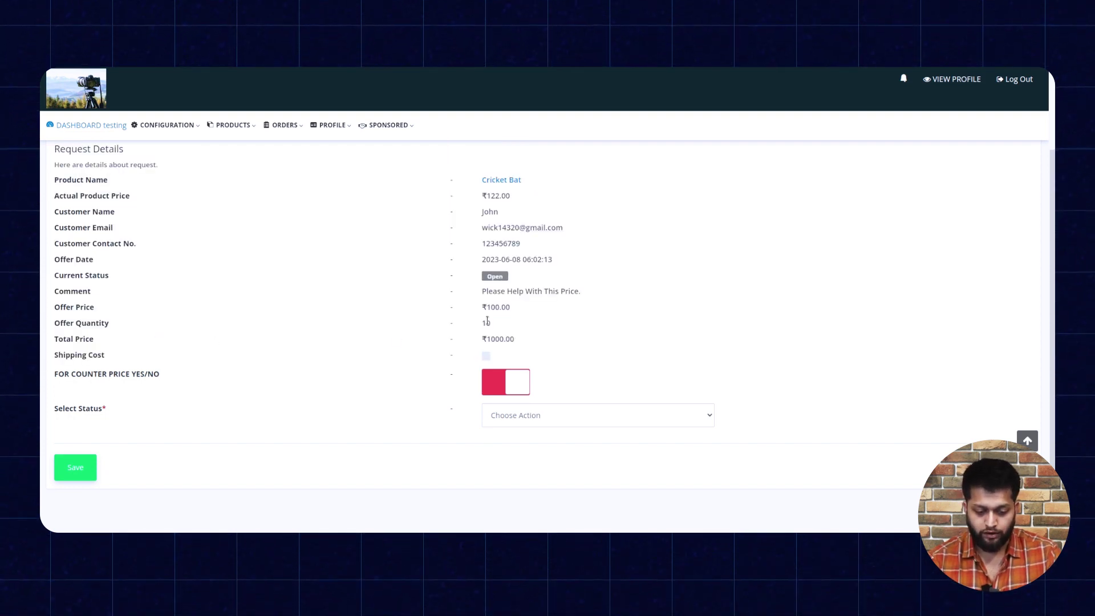
click(486, 357)
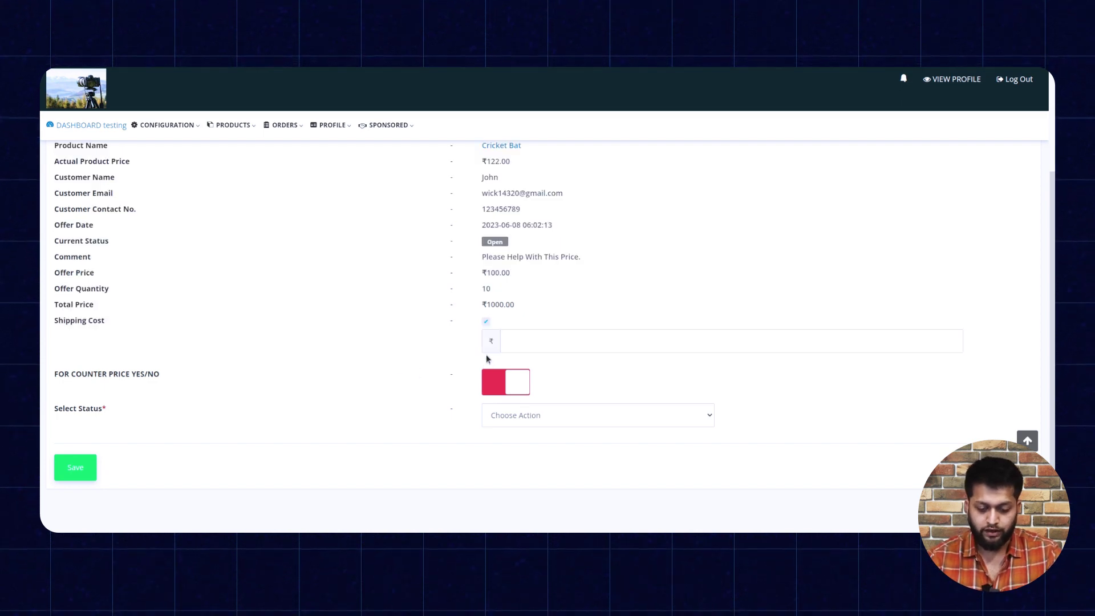
click(523, 349)
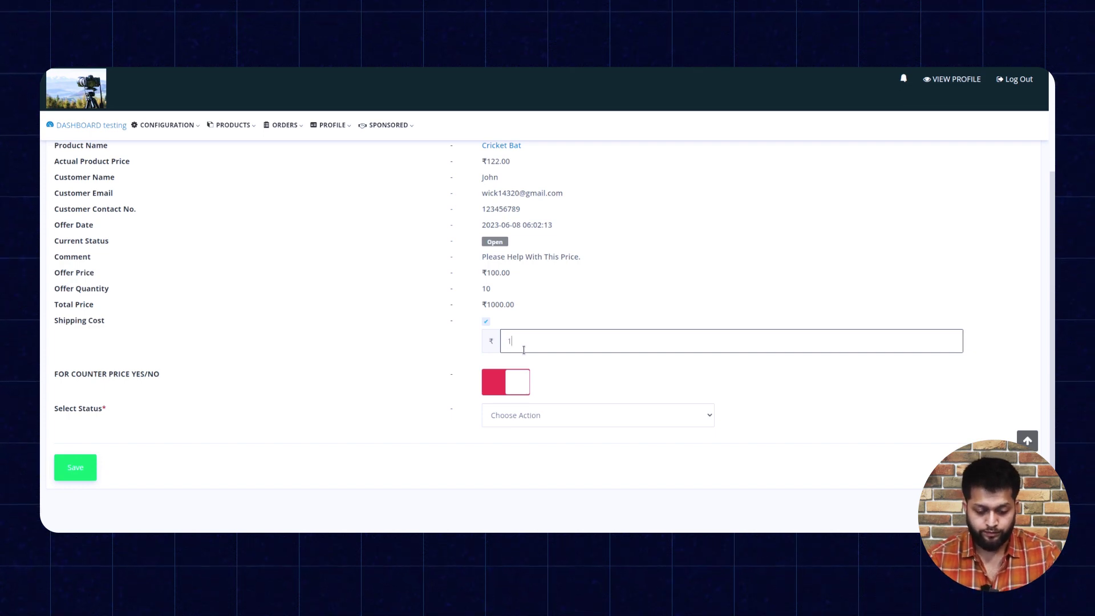
text(5)
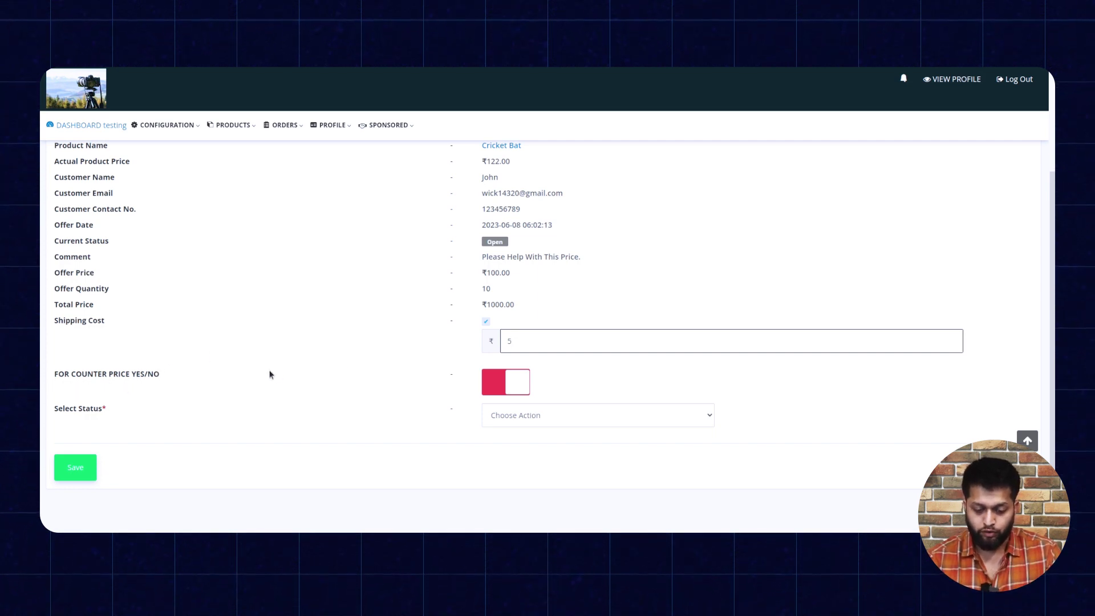
Enable the counter price for the Cricket Bat offer request and set the countered price to ₹110.
click(503, 388)
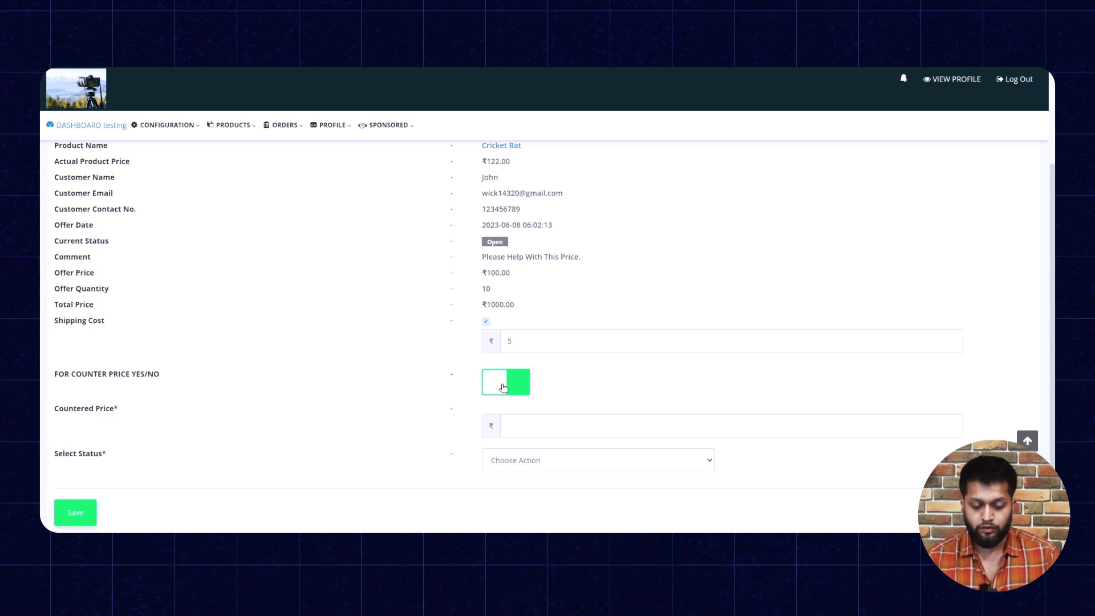
click(531, 424)
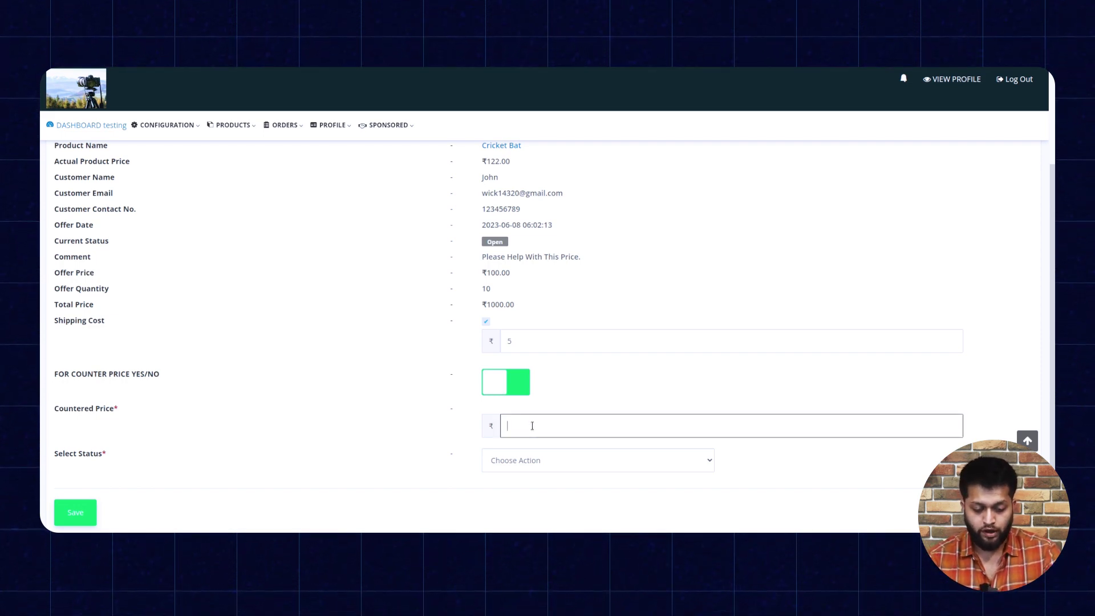
text(110)
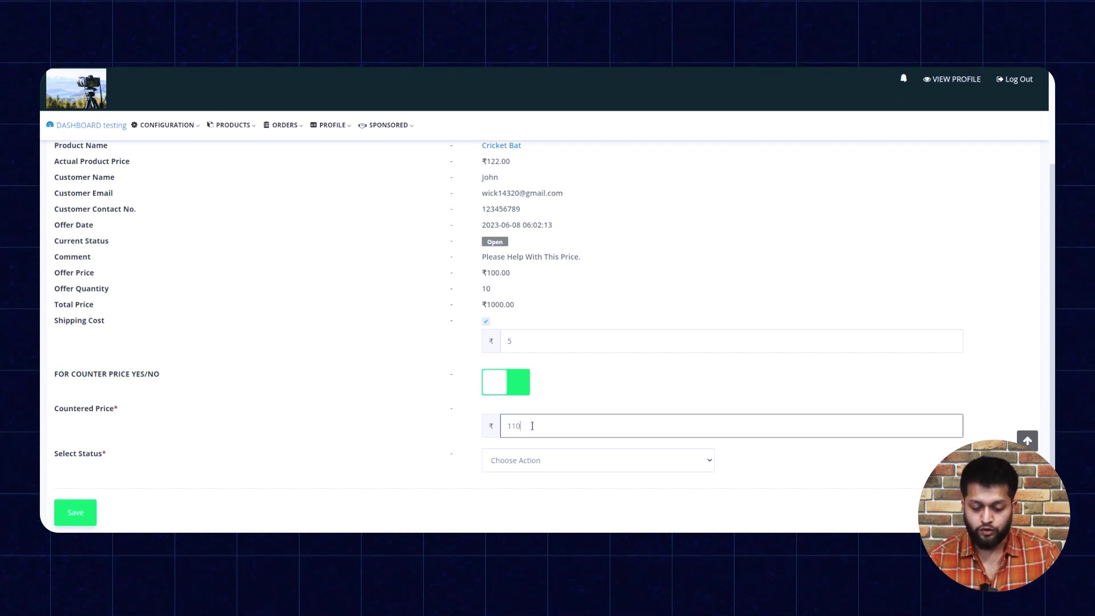
Compare the available status options with the counter price enabled and disabled, and turn the counter price back on.
click(651, 461)
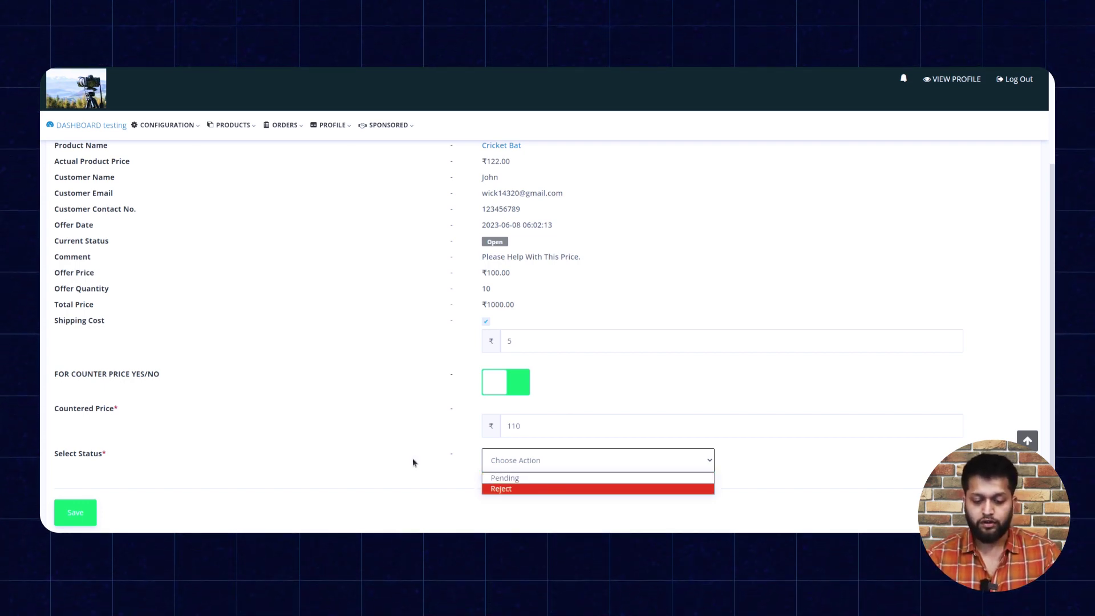
click(521, 387)
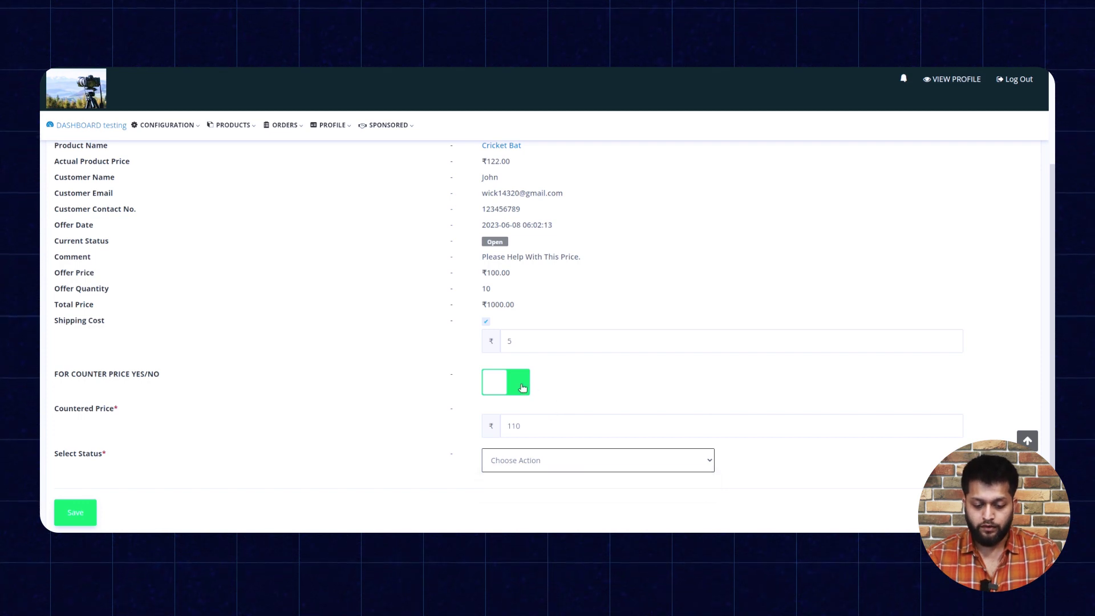
click(520, 385)
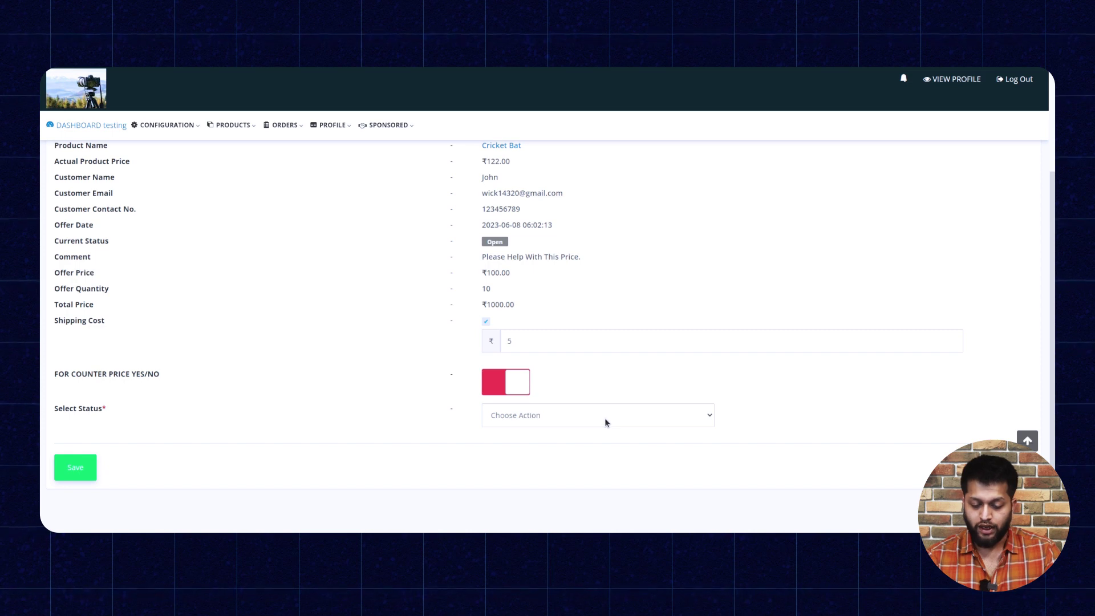
click(650, 423)
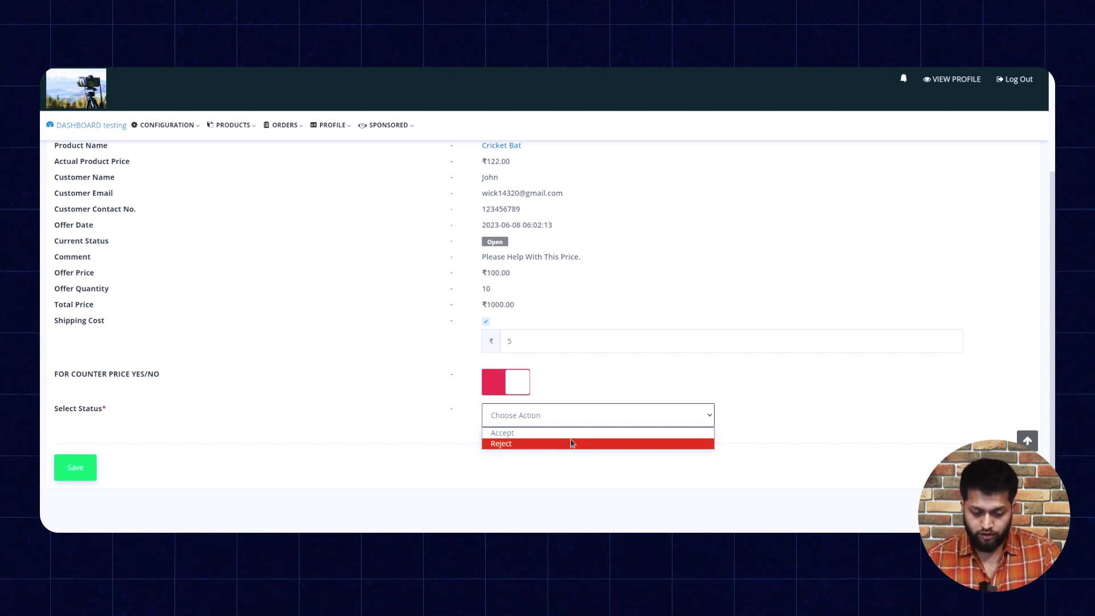
click(566, 385)
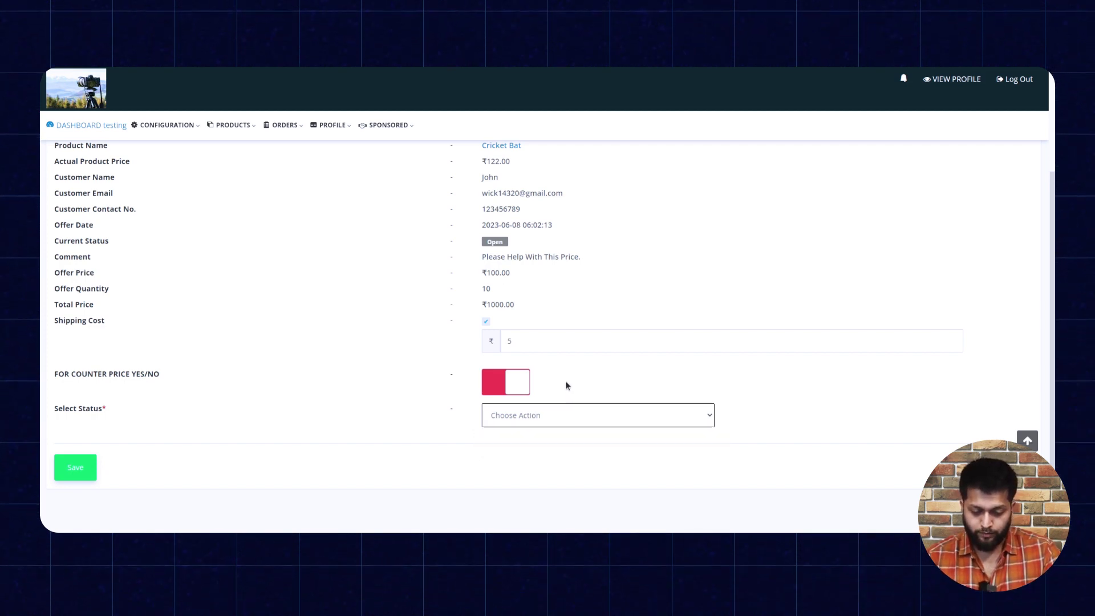
click(526, 386)
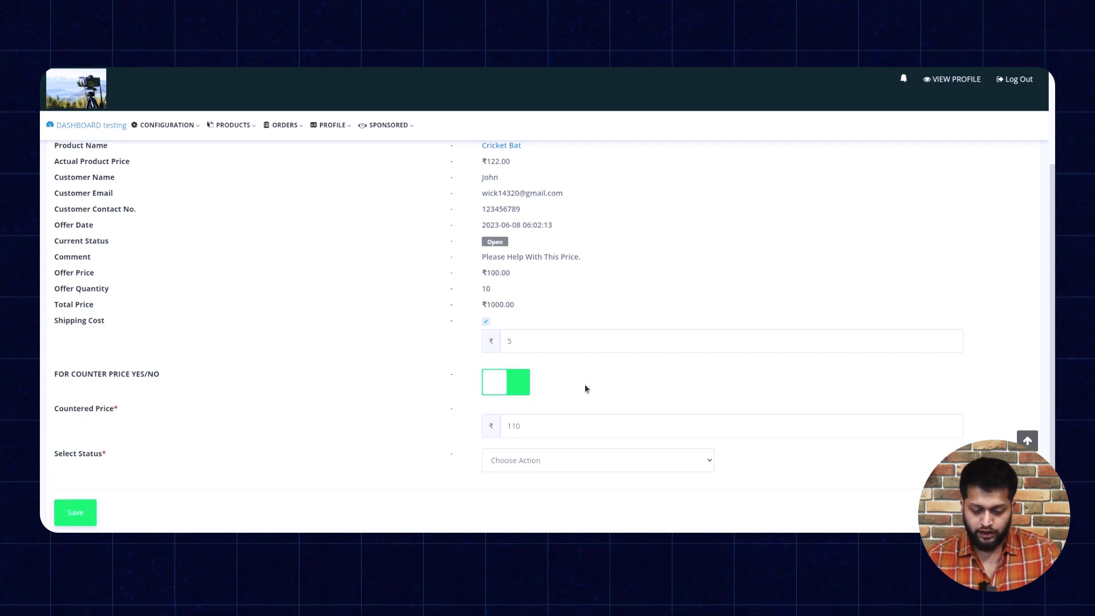
Set the offer request's status to Pending and save the counter offer.
scroll(584, 385, down, 1)
click(604, 415)
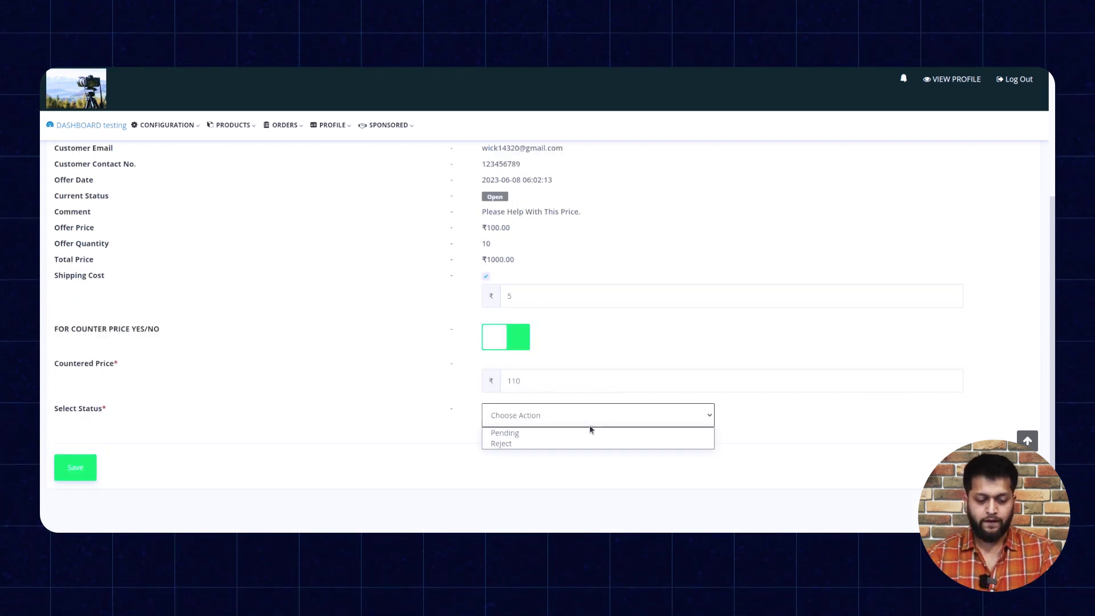
click(571, 432)
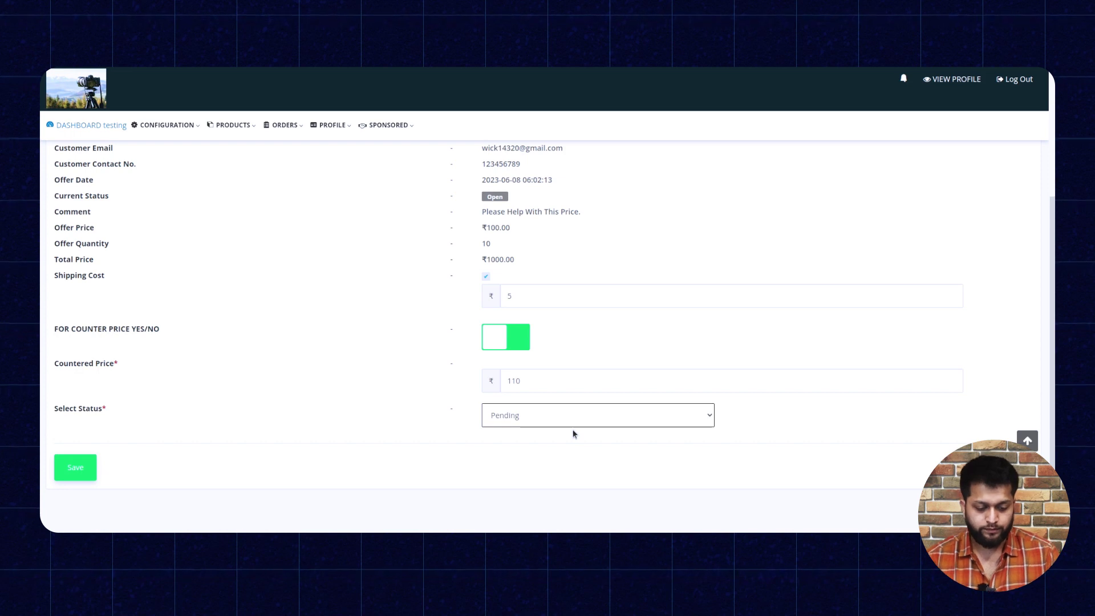
click(88, 469)
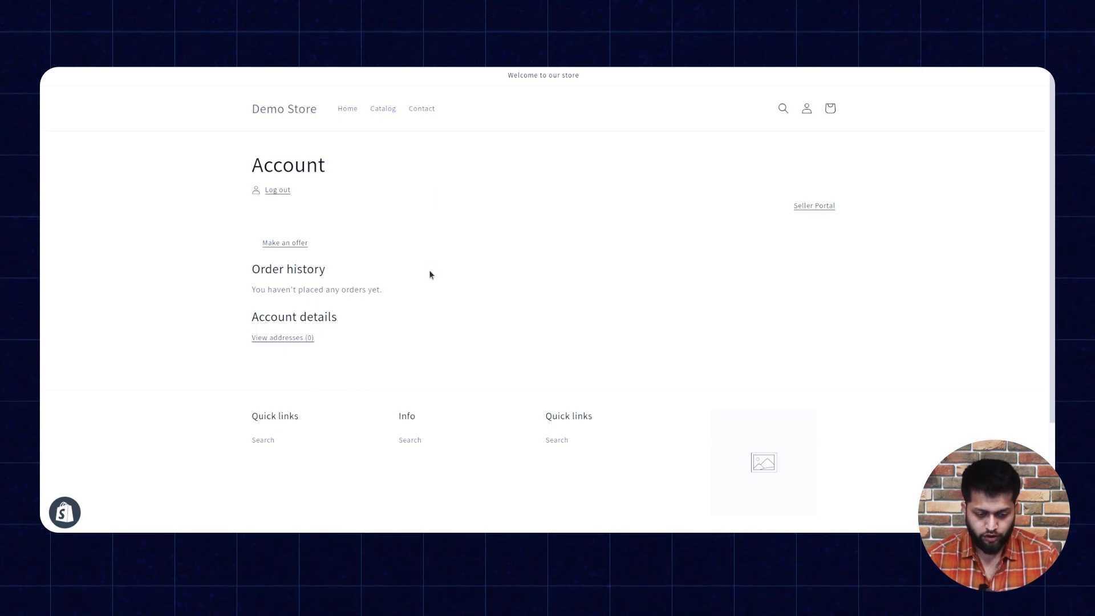
In the customer's Demo Store account, open the Make an offer requests and request an invoice for the countered Cricket Bat offer.
click(287, 245)
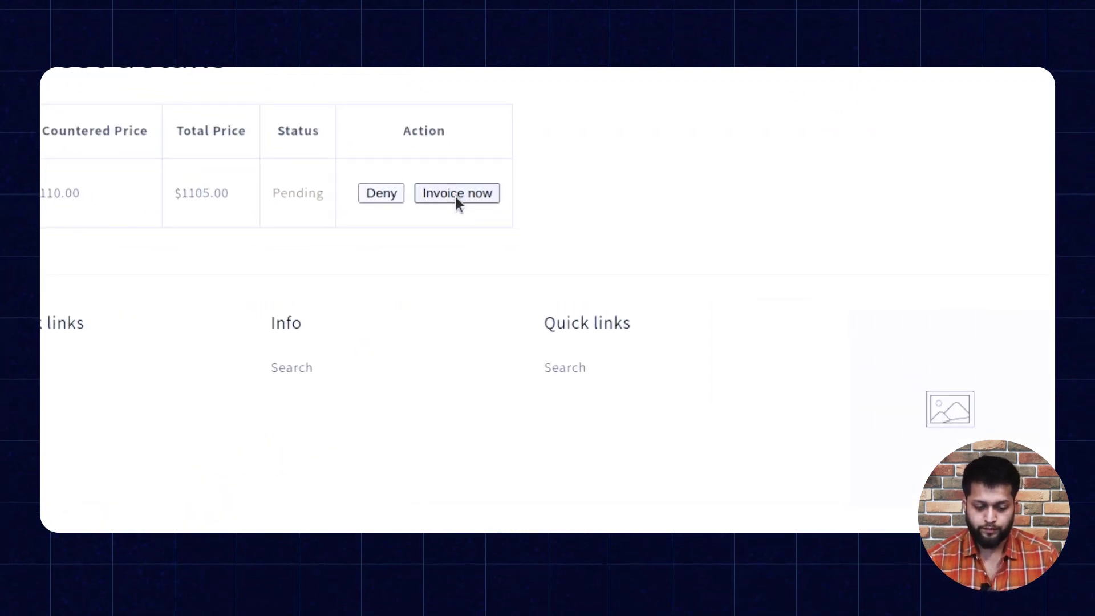
click(457, 195)
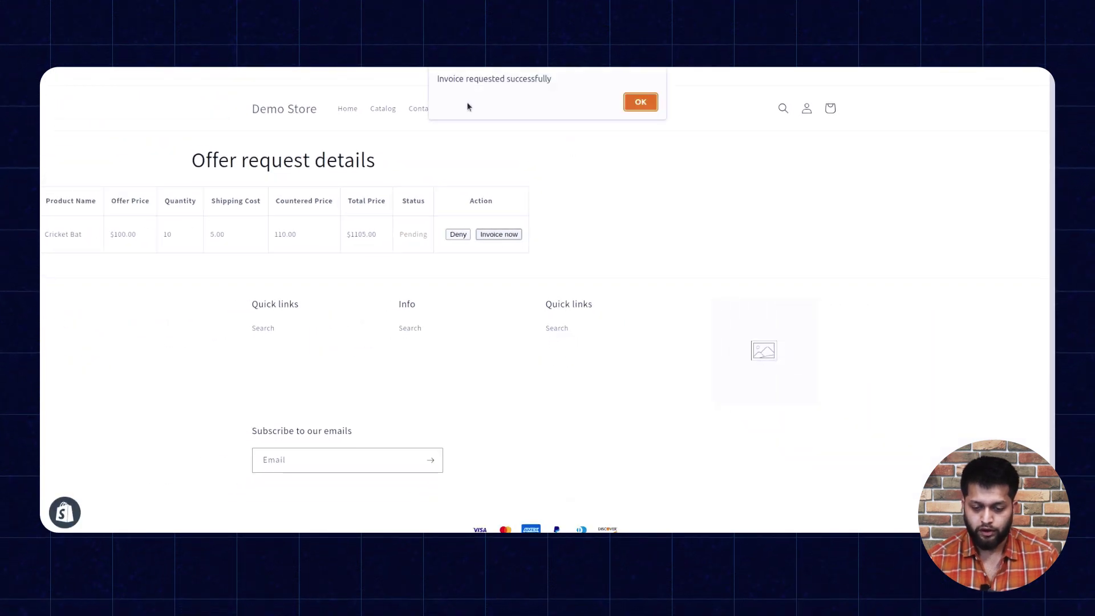
click(639, 103)
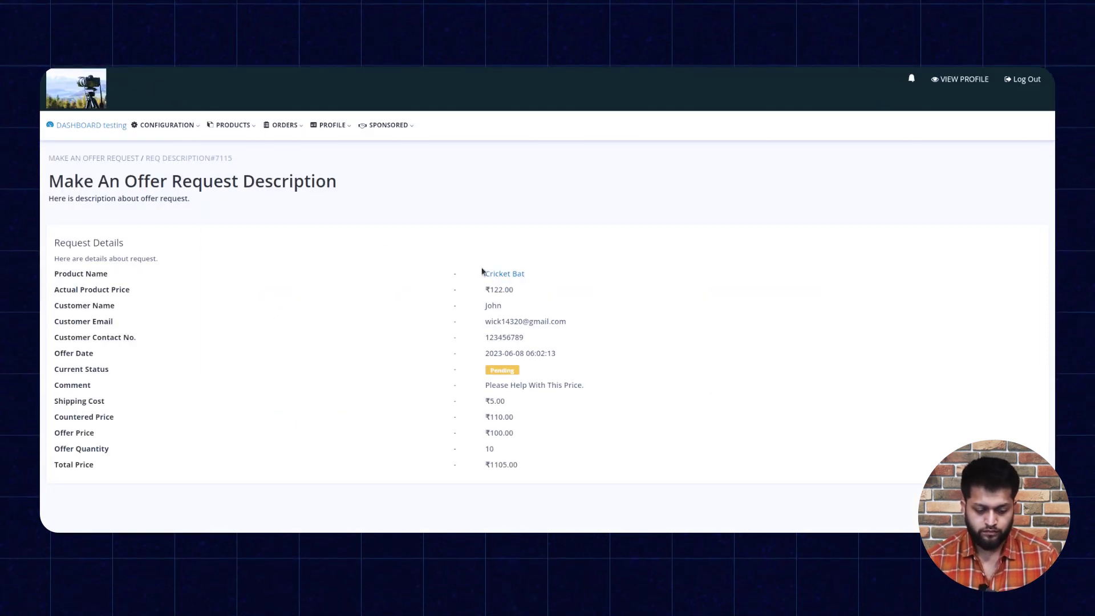
Switch to the seller dashboard's request description and save the Cricket Bat request with Create Invoice enabled.
scroll(415, 252, down, 1)
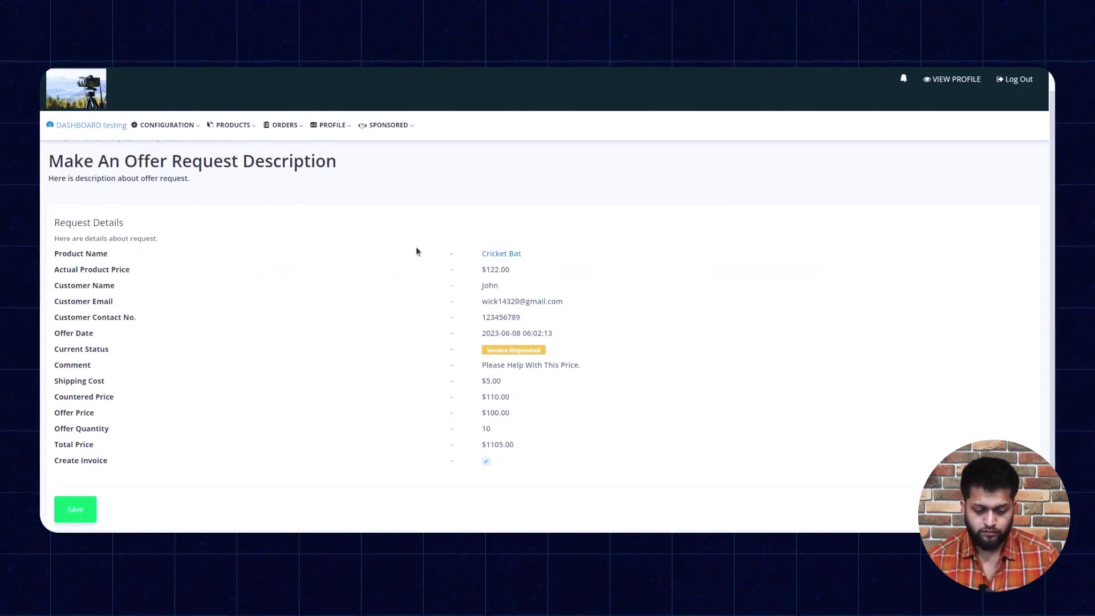
scroll(415, 252, down, 1)
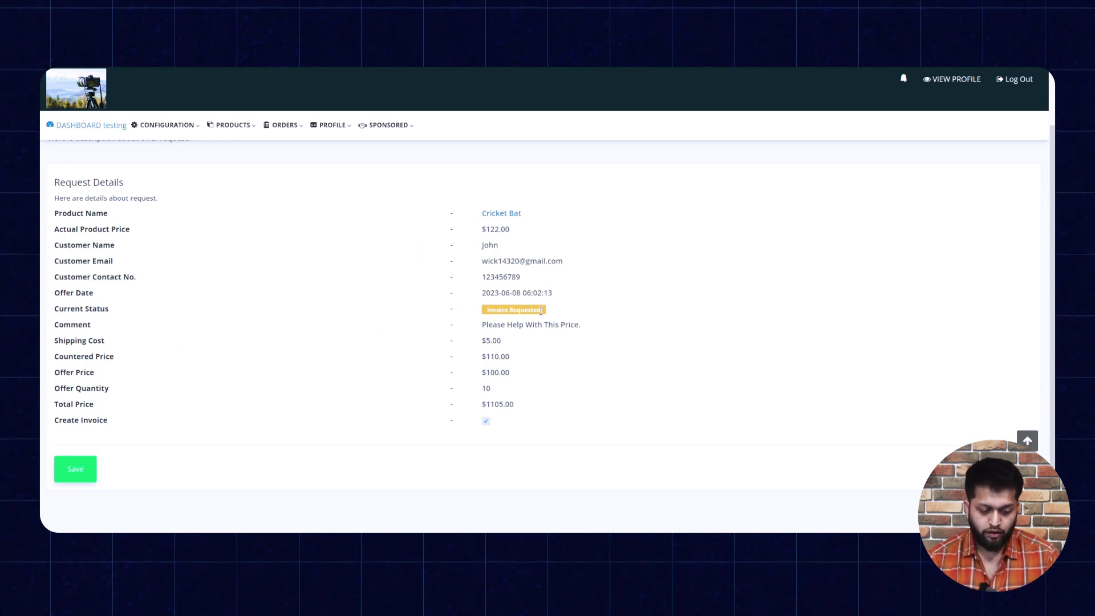
click(86, 475)
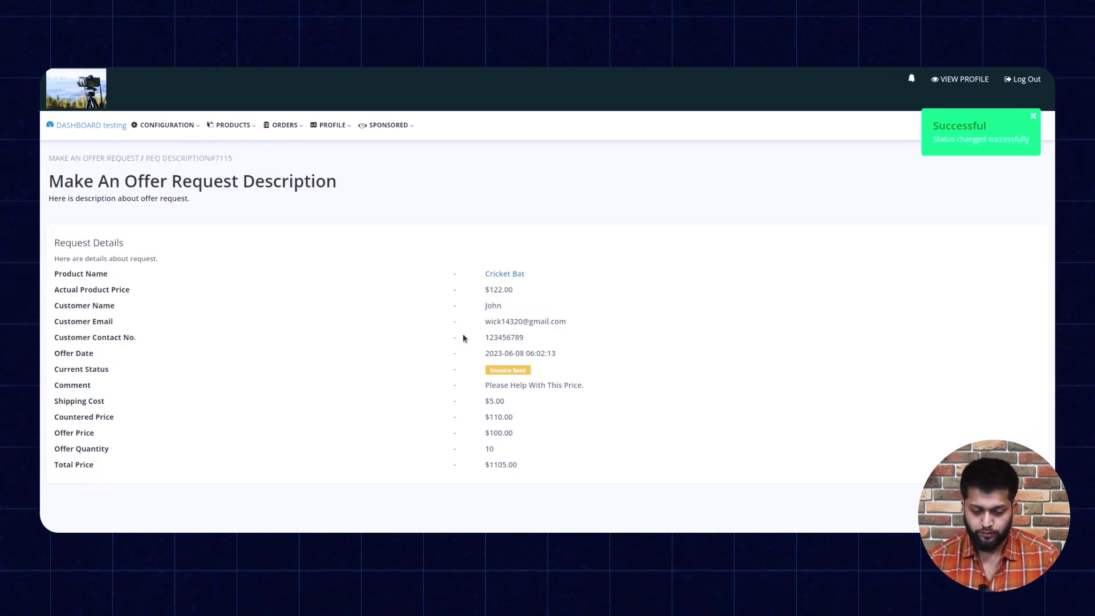